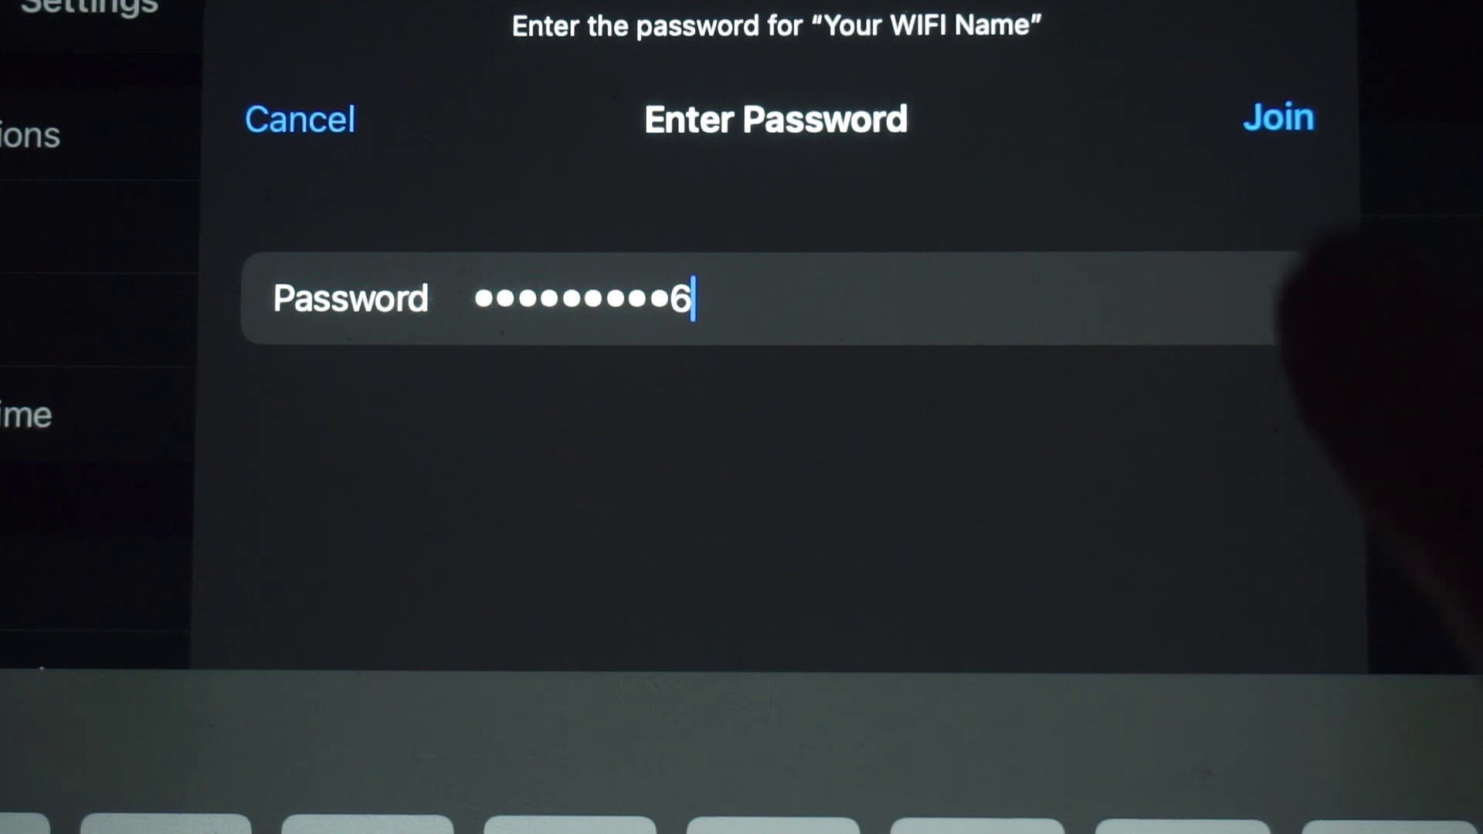
Join the iPad to the 'Your WIFI Name' Wi-Fi network
left_click(1278, 117)
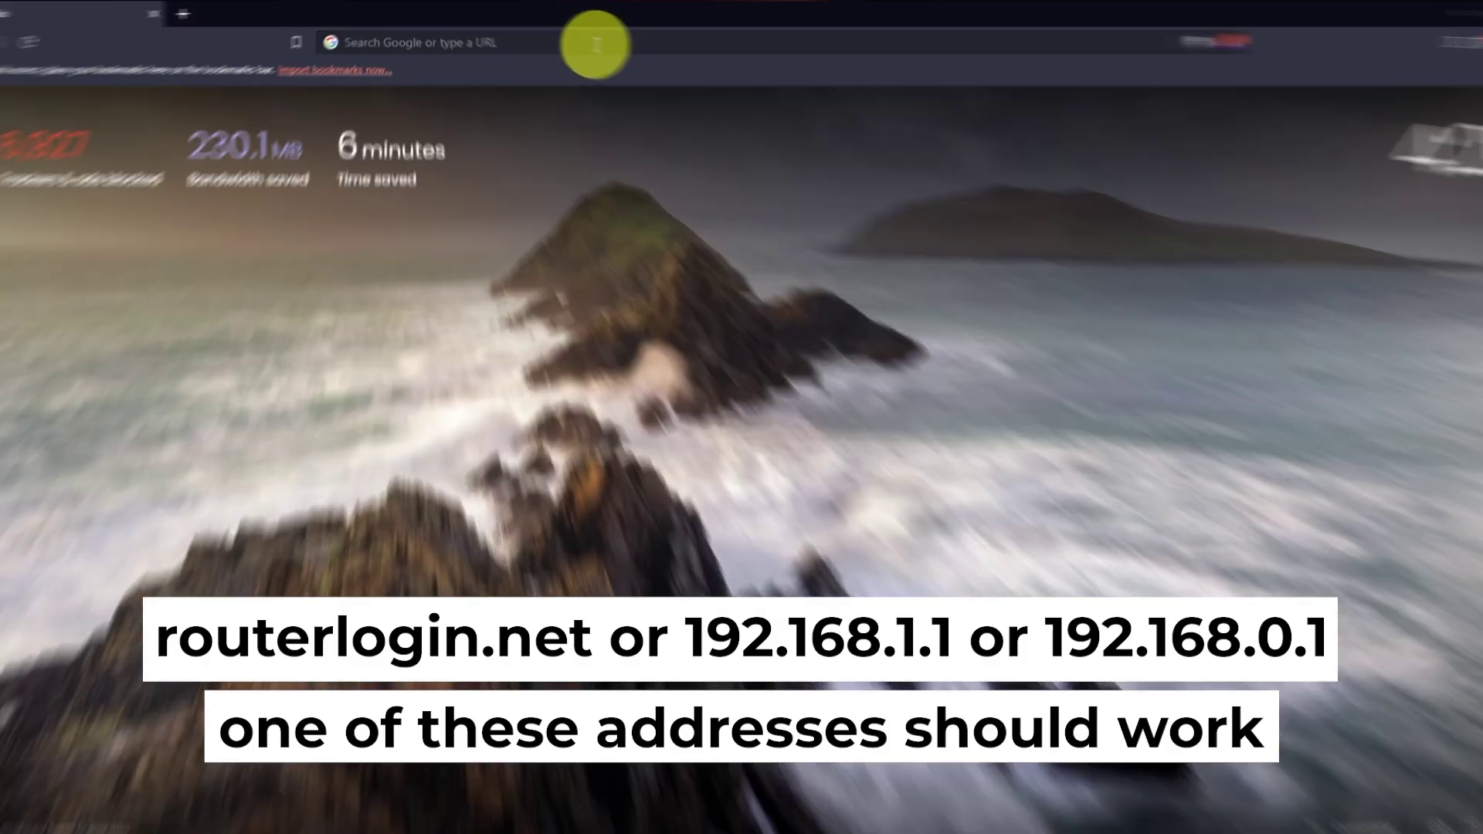
Load 192.168.1.1 in Brave and continue the router setup without the smartphone app
left_click(580, 50)
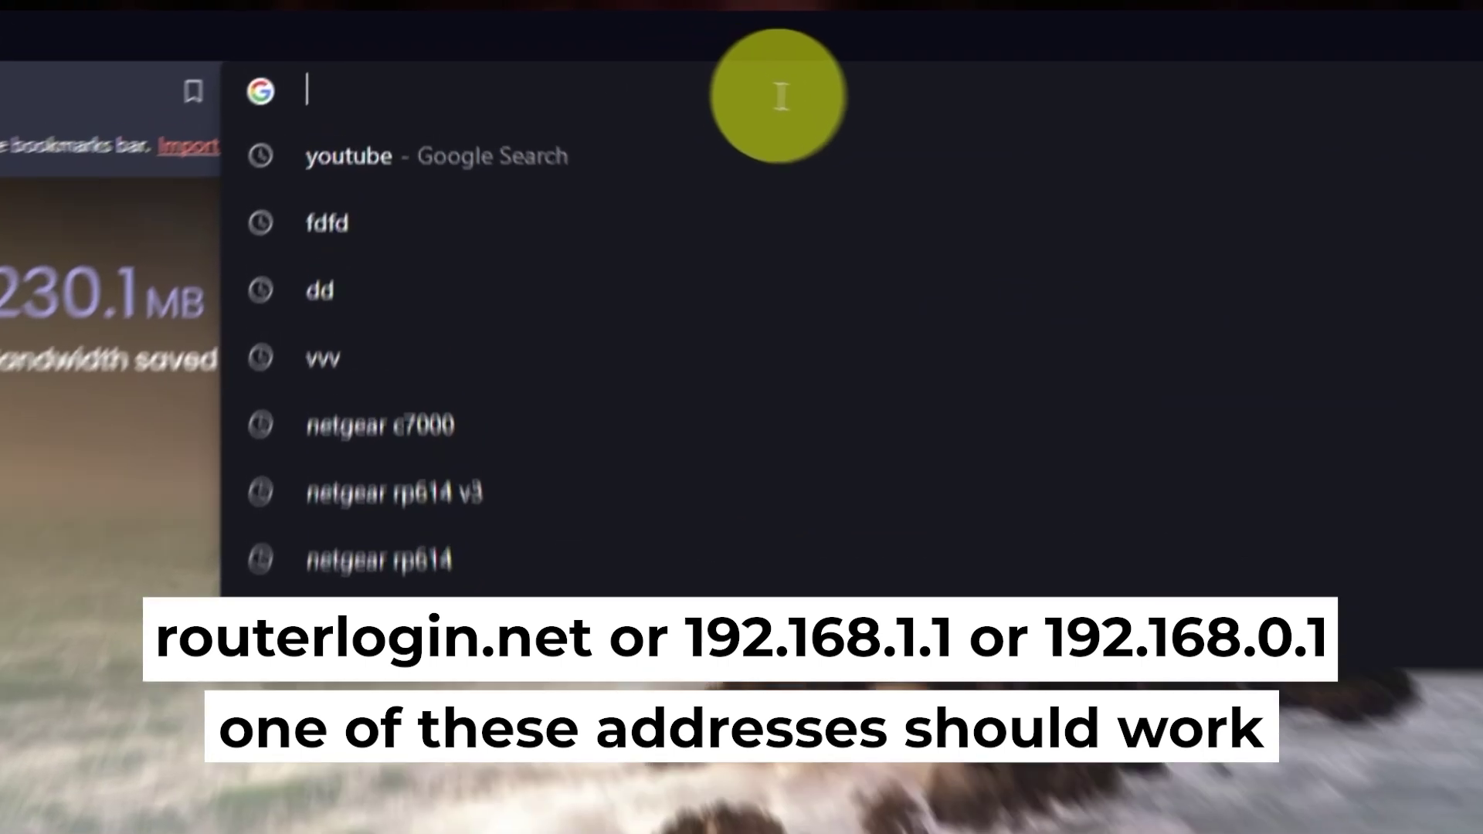
type("192")
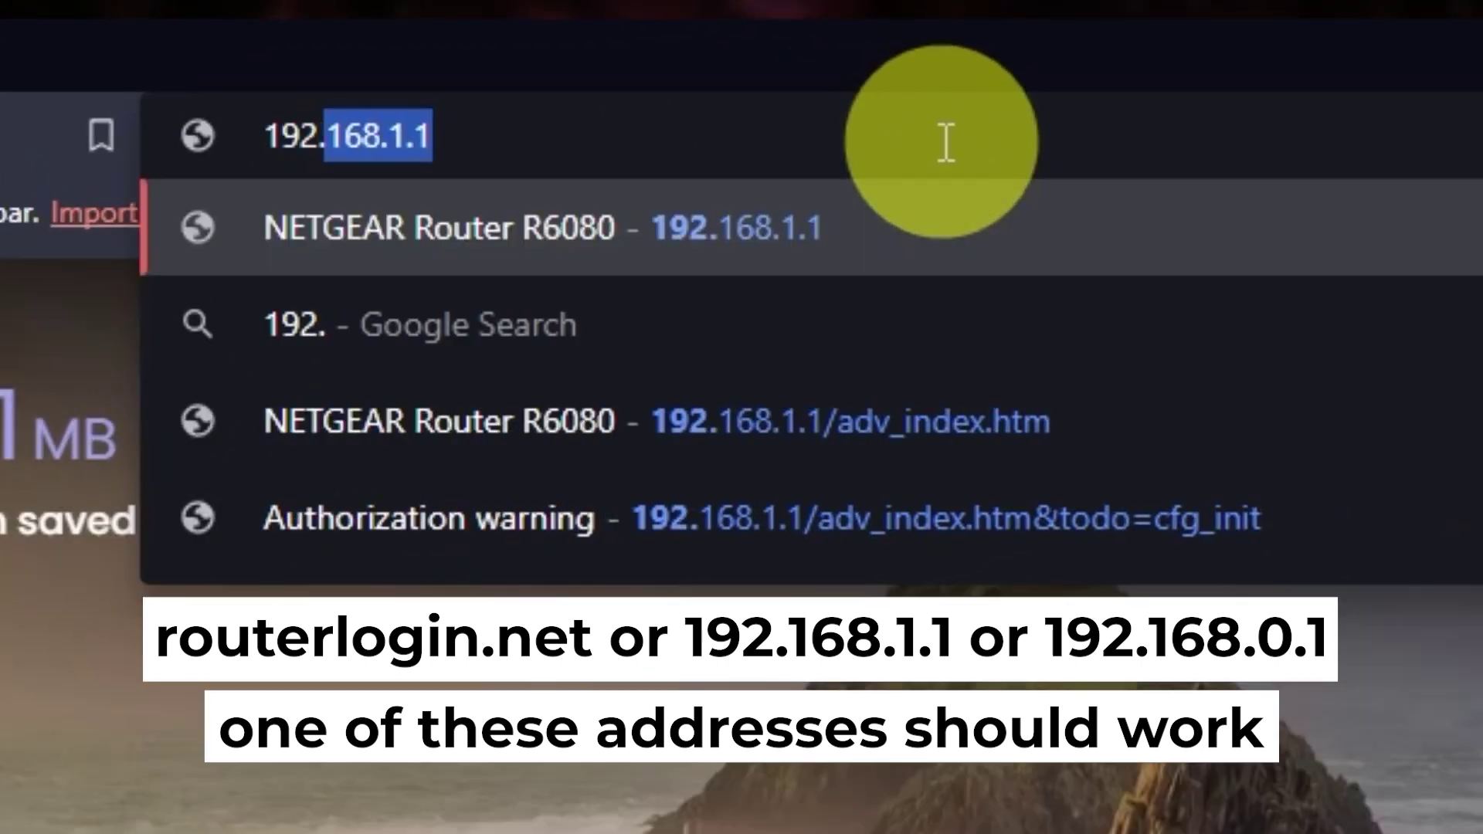
type(".168.1.")
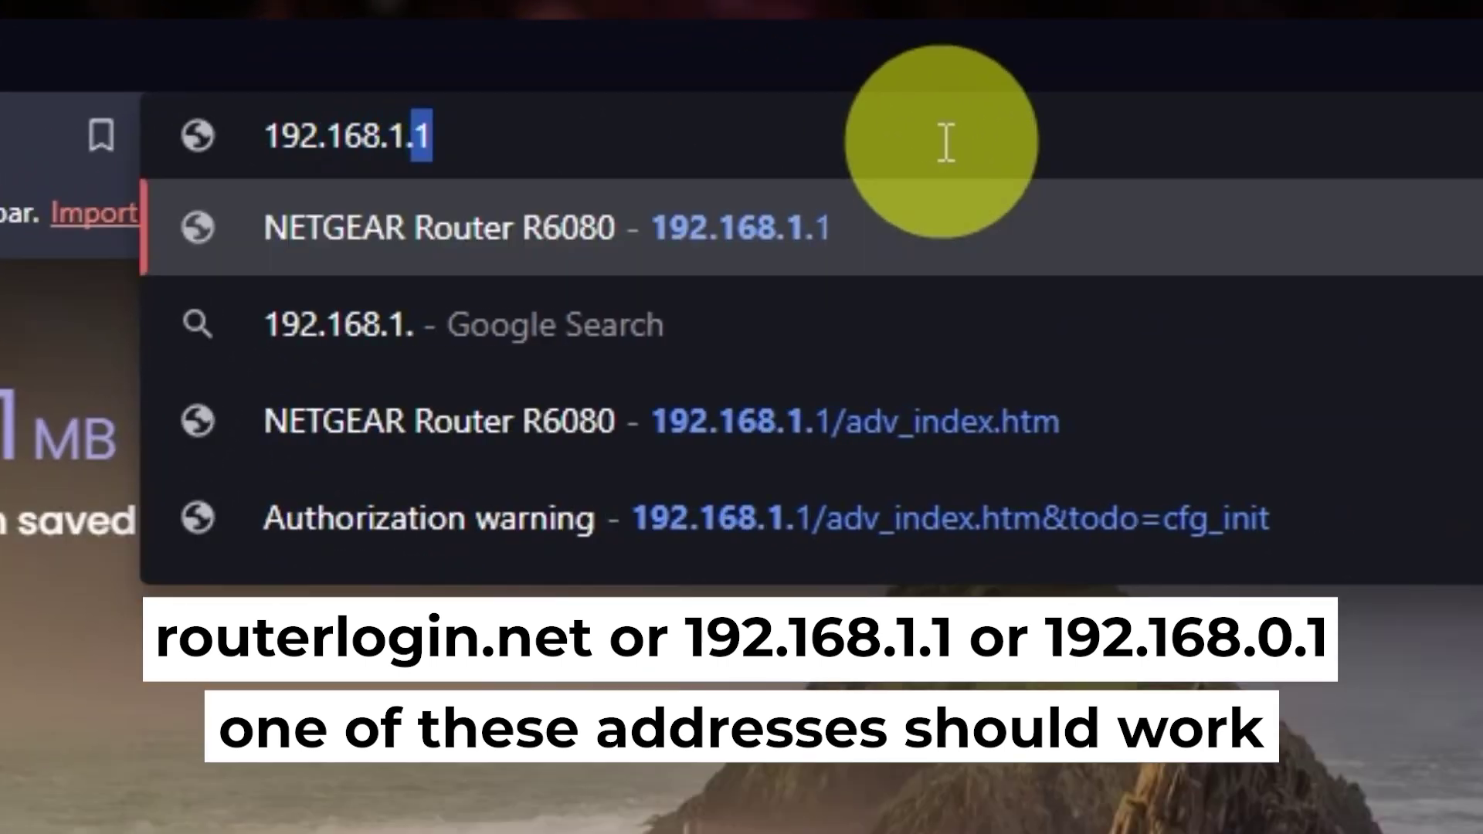
type("1")
key("Return")
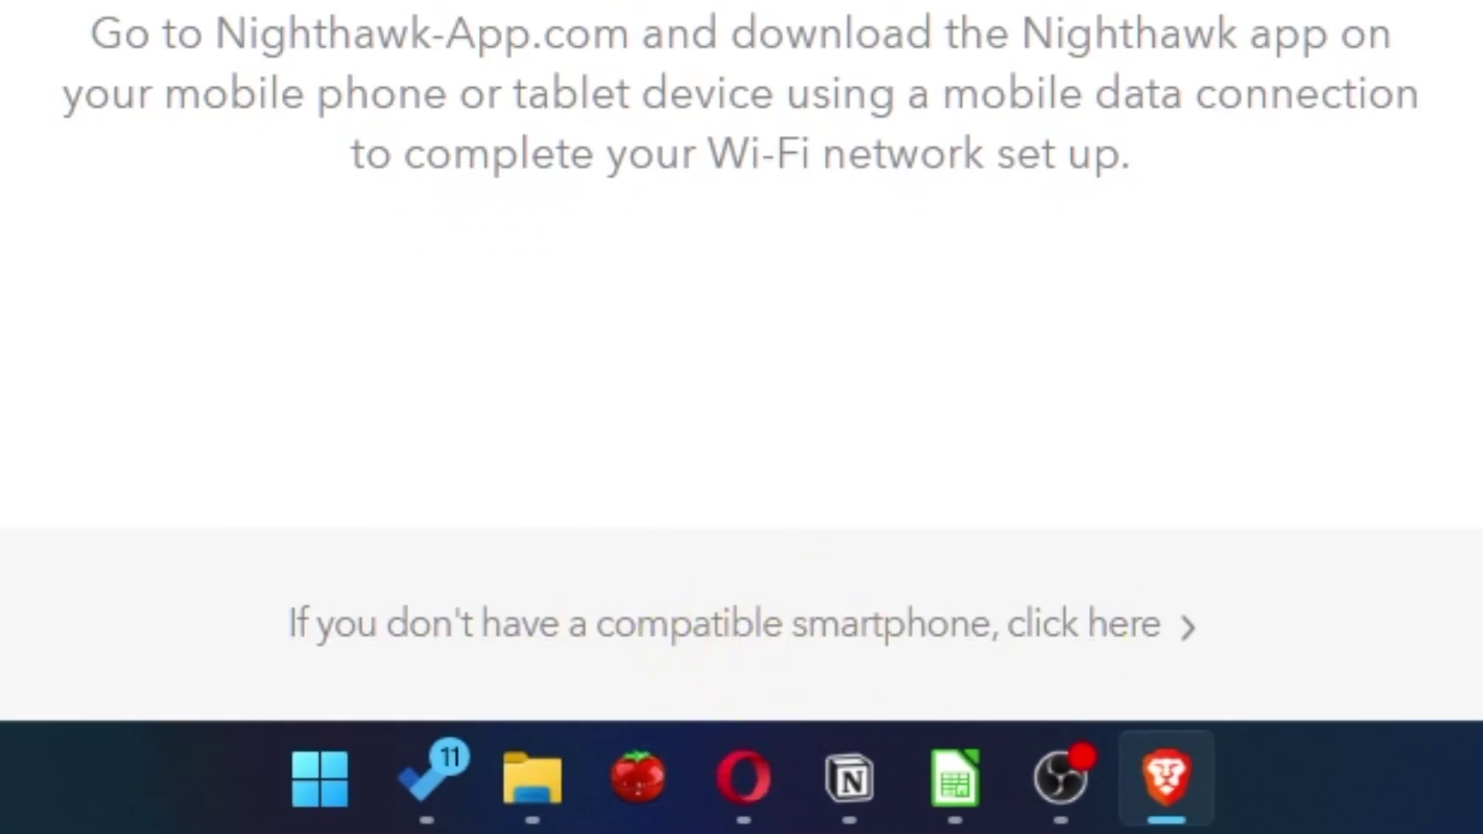
left_click(1120, 624)
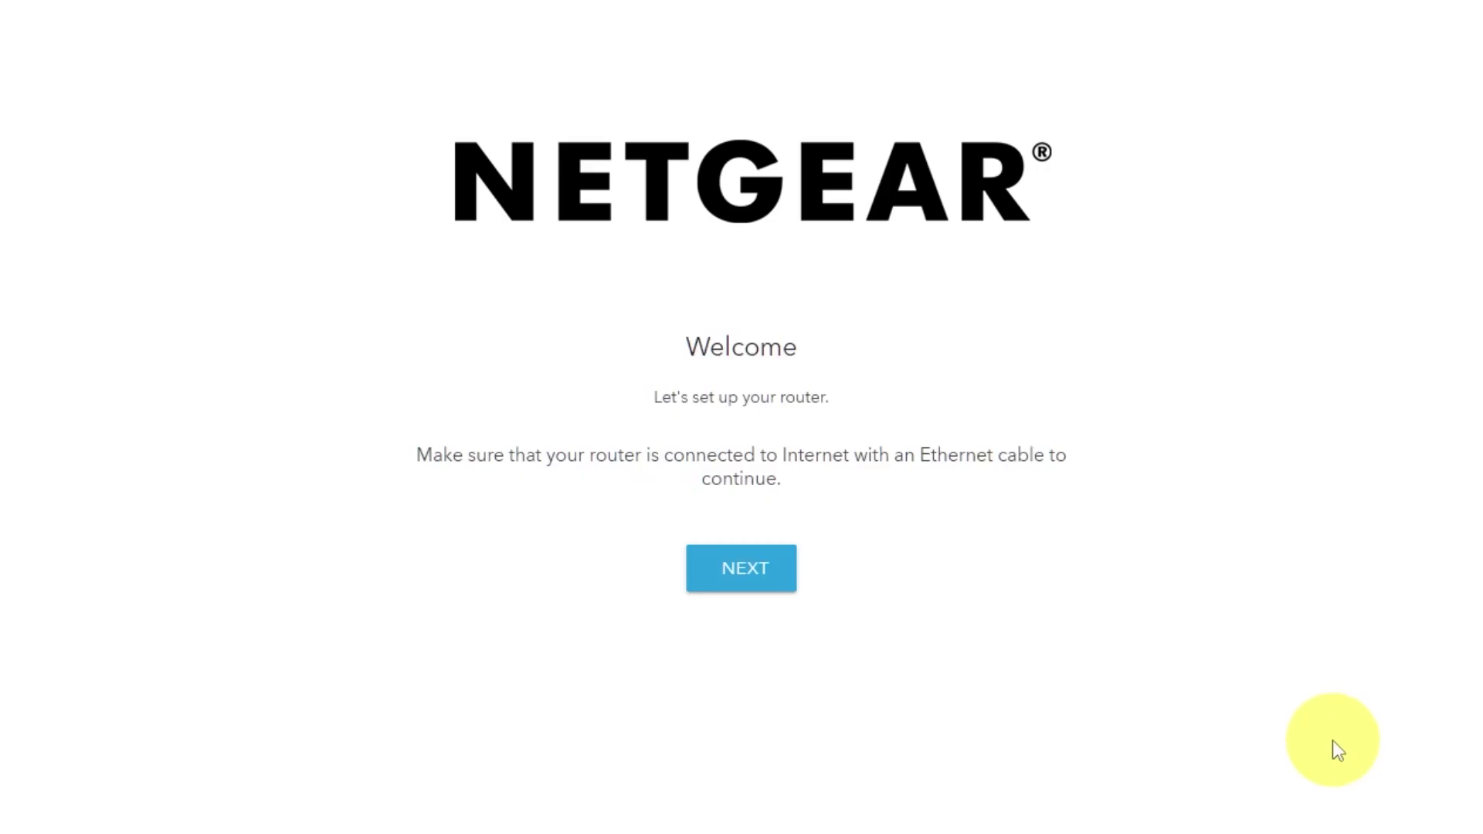
Run the internet connection check and proceed to the admin account step
left_click(770, 577)
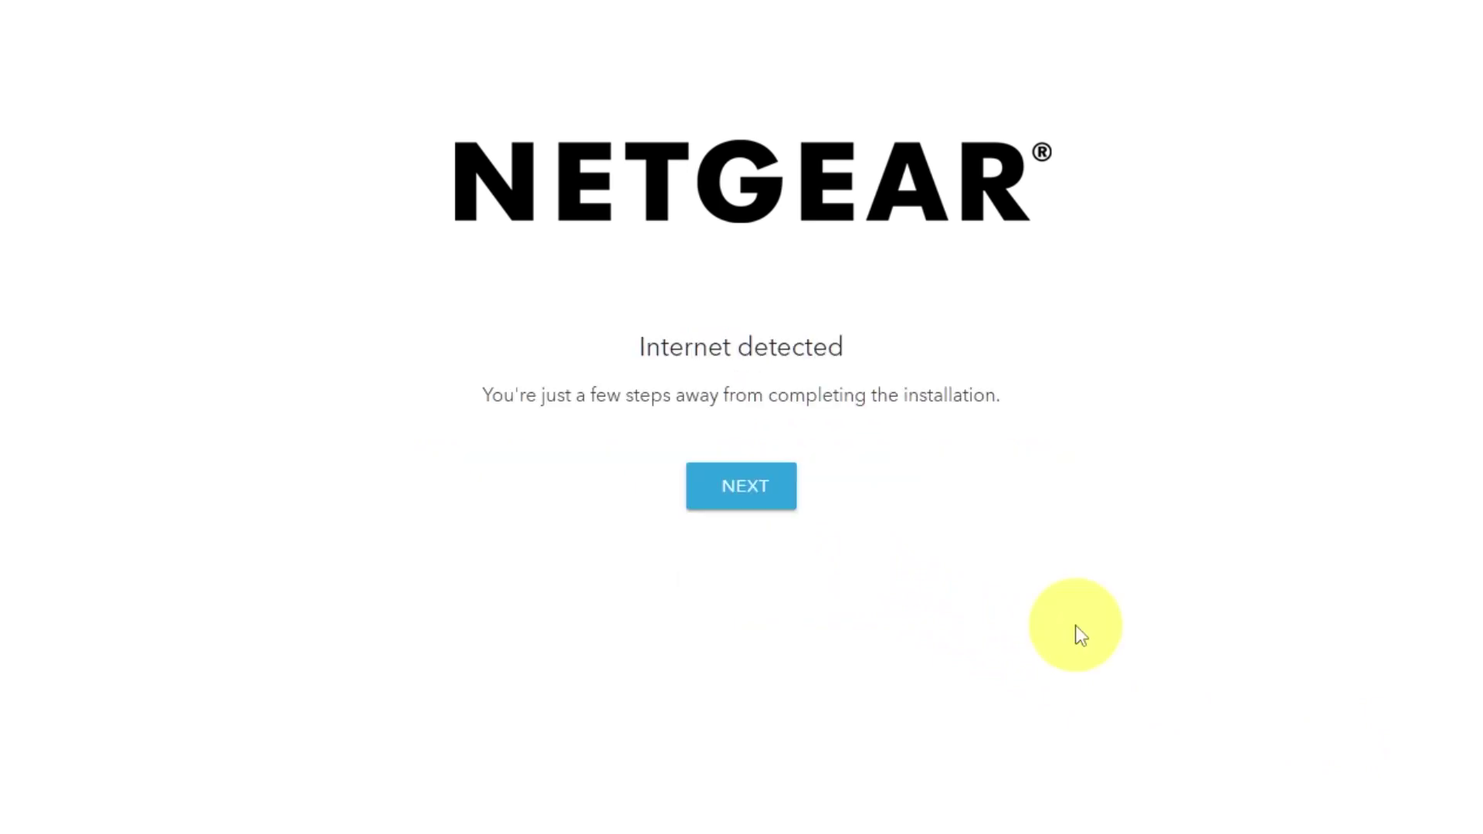
left_click(744, 510)
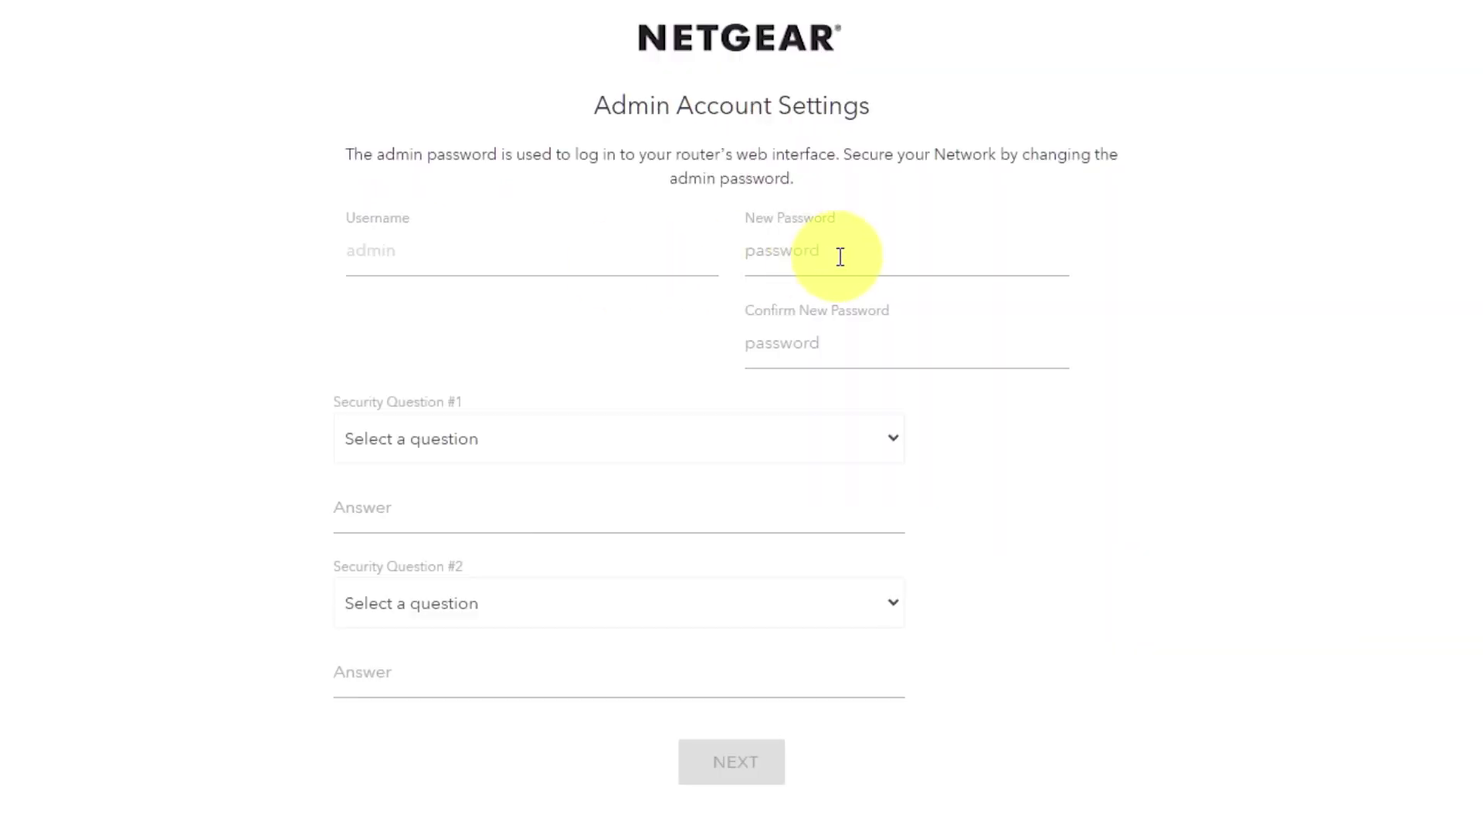
Enter the new admin password and type it again in Confirm New Password
left_click(841, 254)
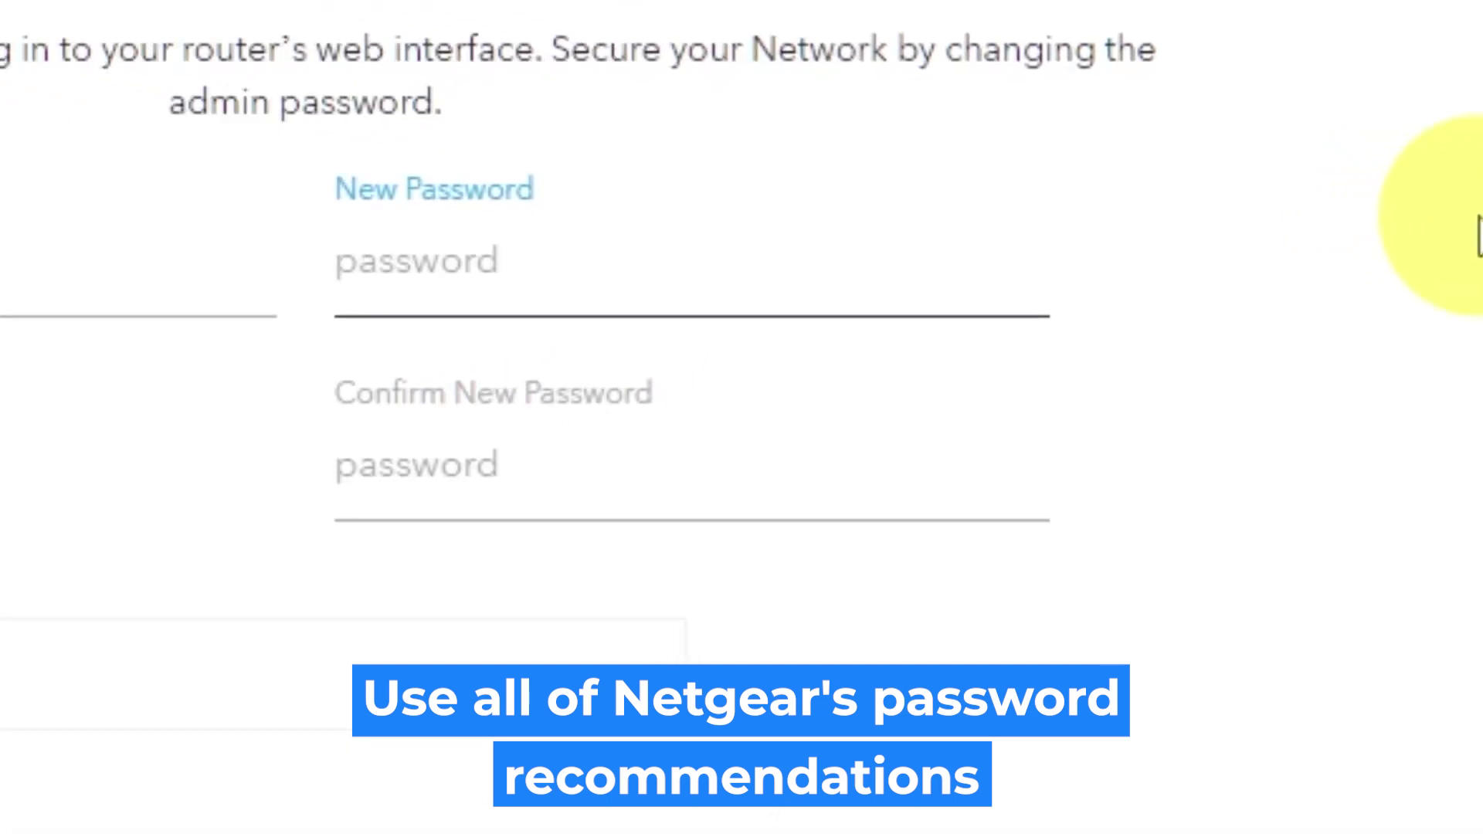
type("p")
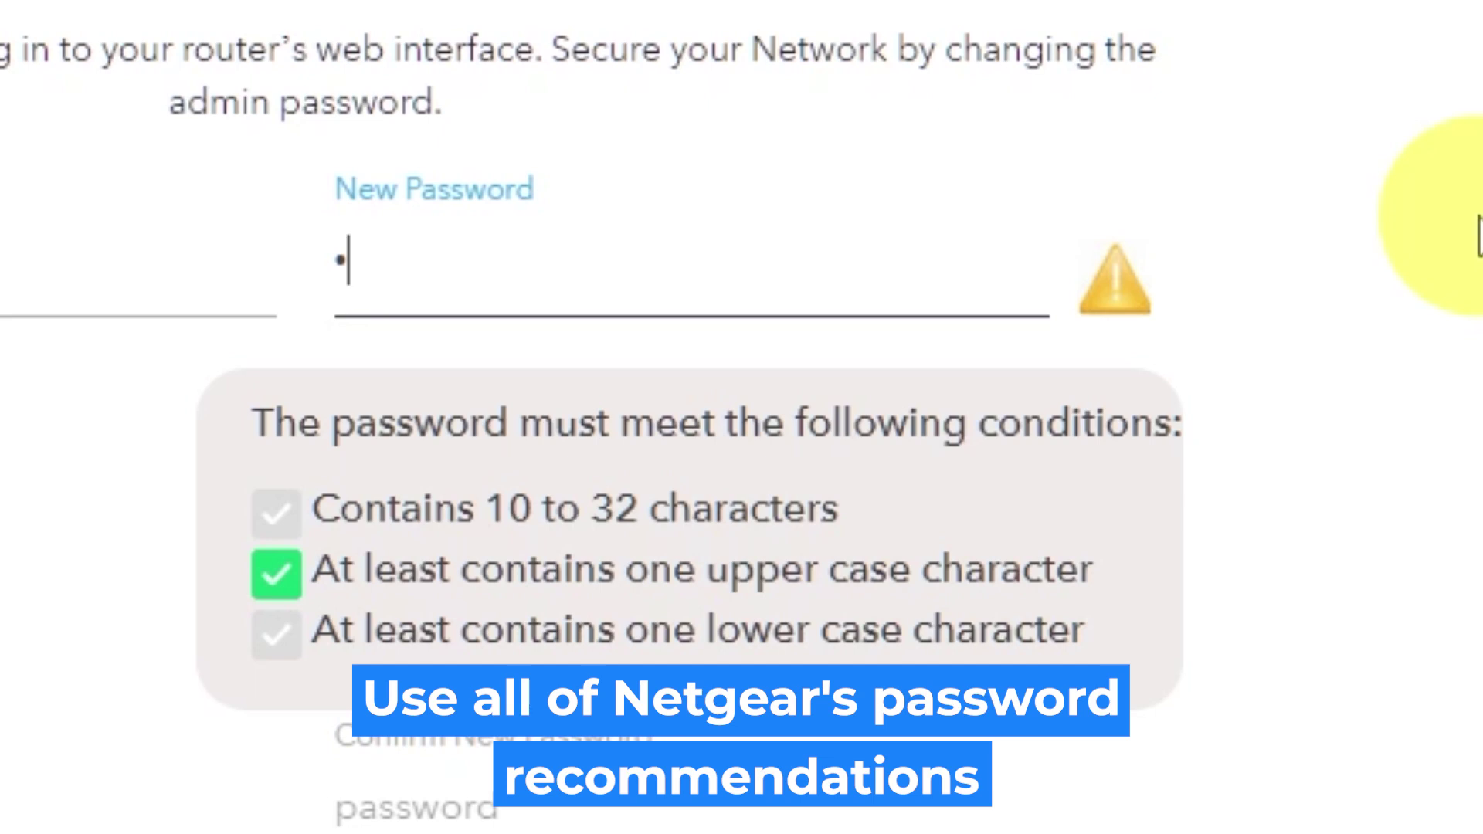
type("assword")
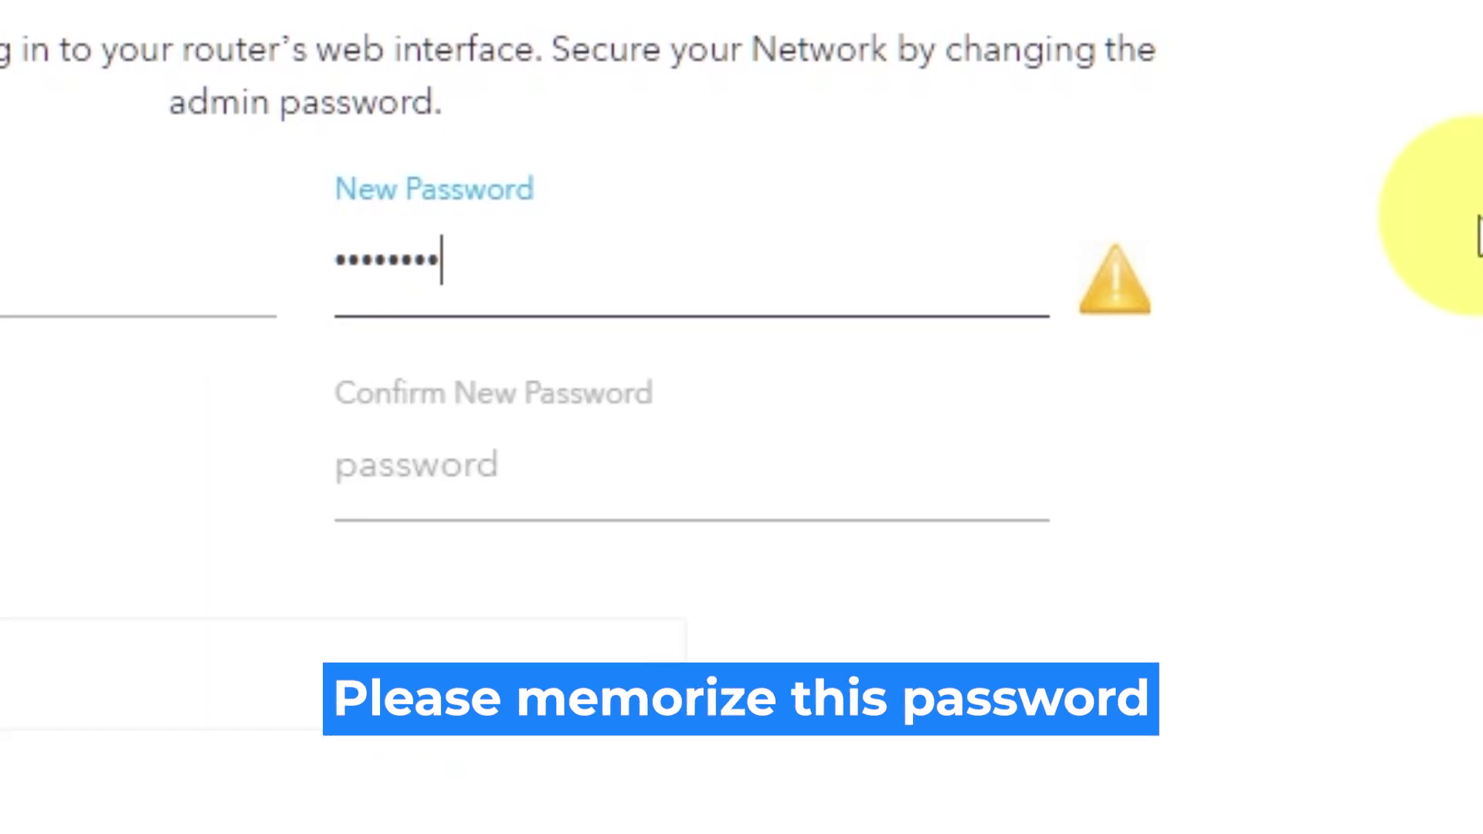
type("12")
left_click(970, 417)
type("pa")
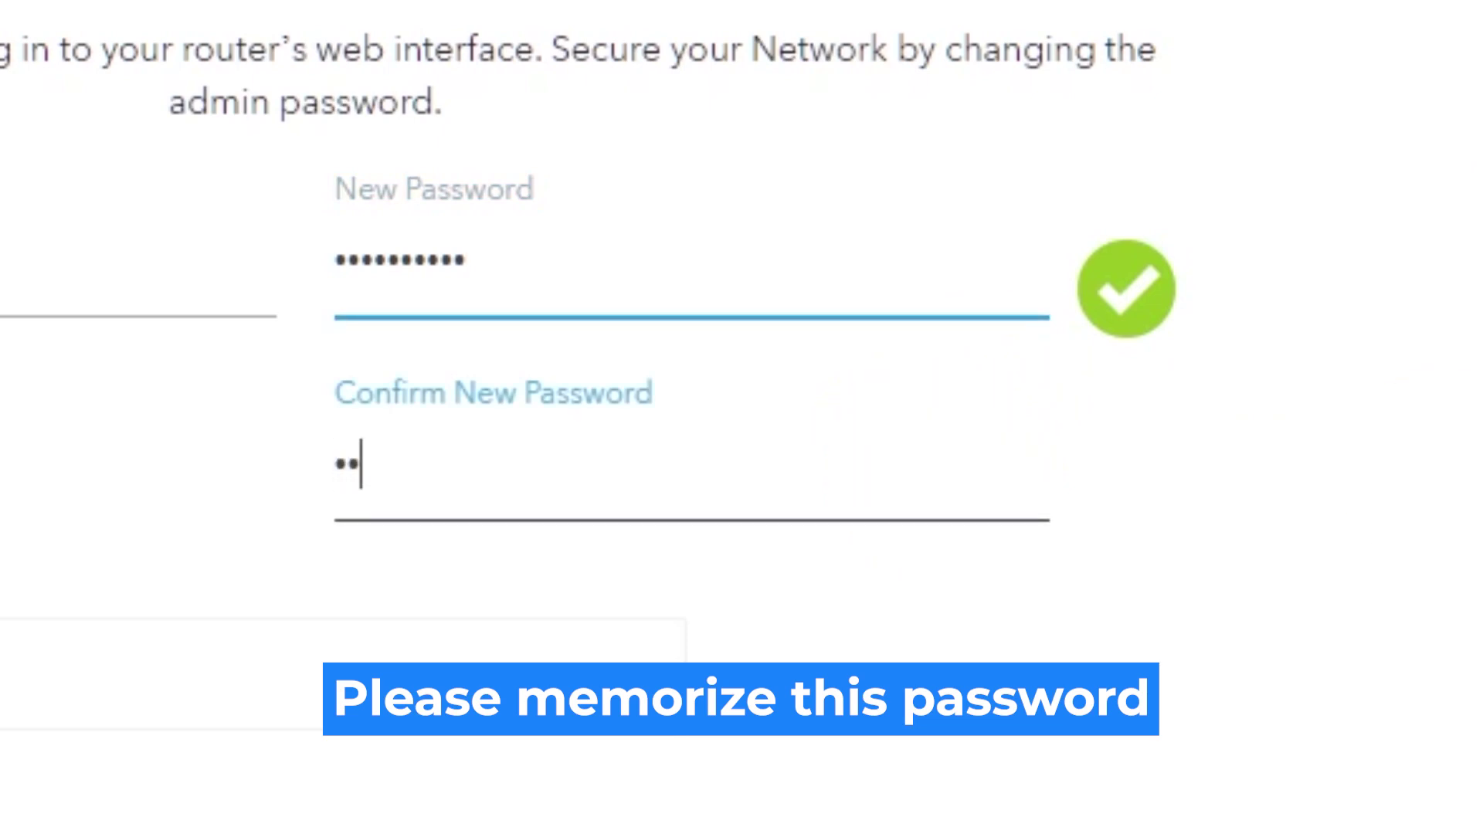
type("ssword12")
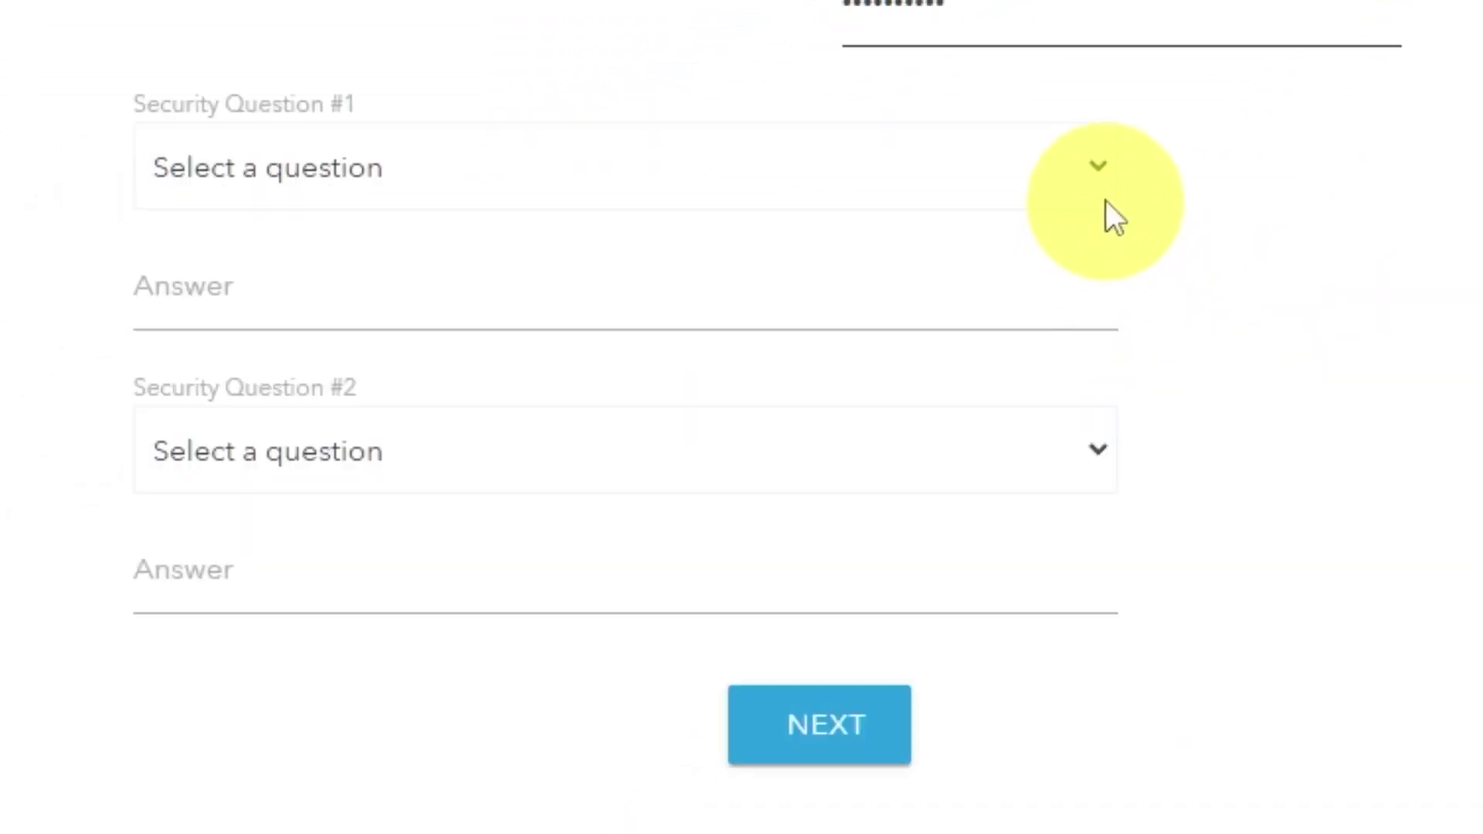
Choose the NETGEAR product question as security question #1 and enter its answer
left_click(1006, 274)
left_click(1004, 270)
left_click(900, 301)
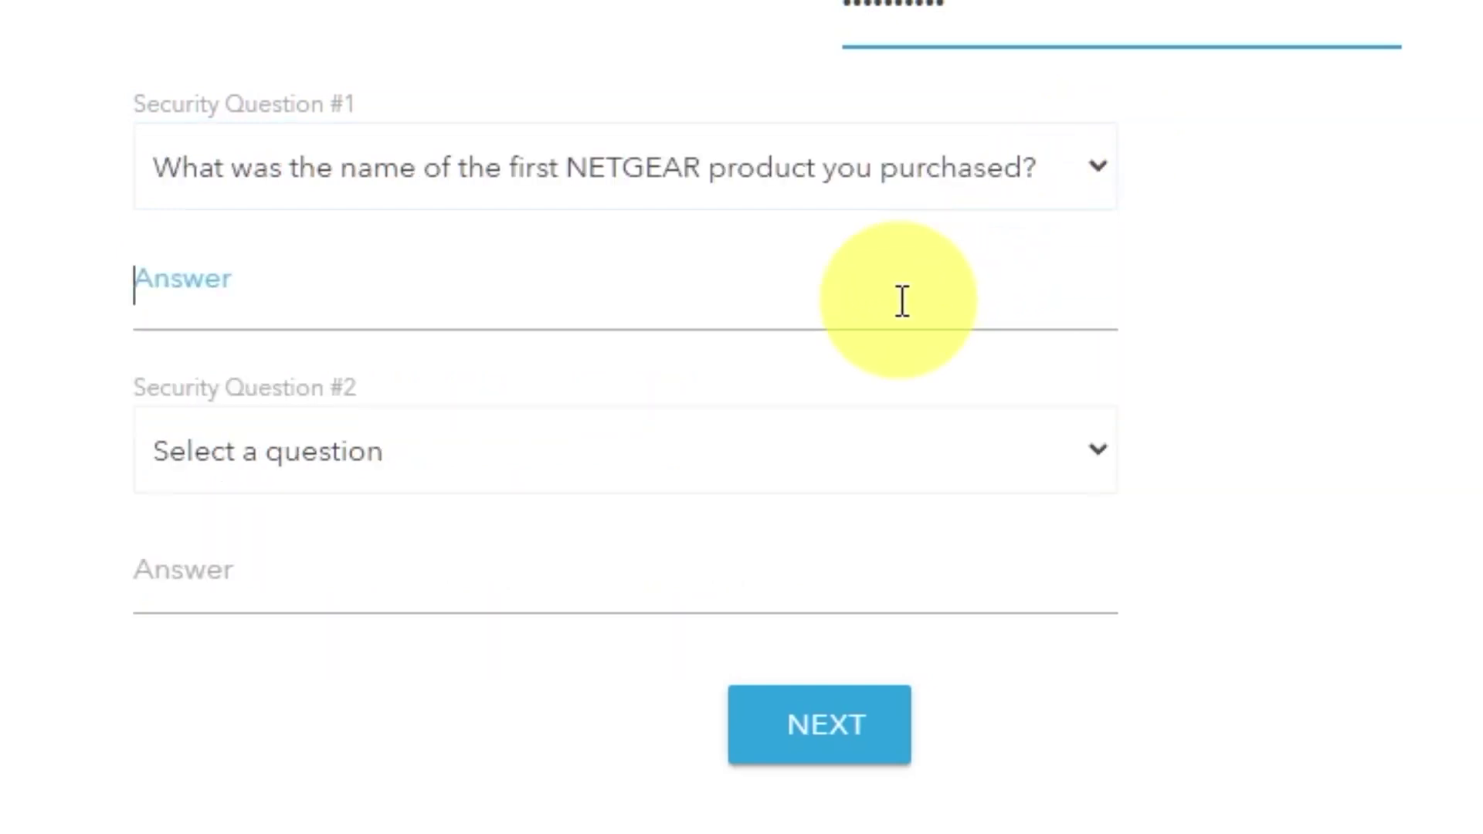
type("999")
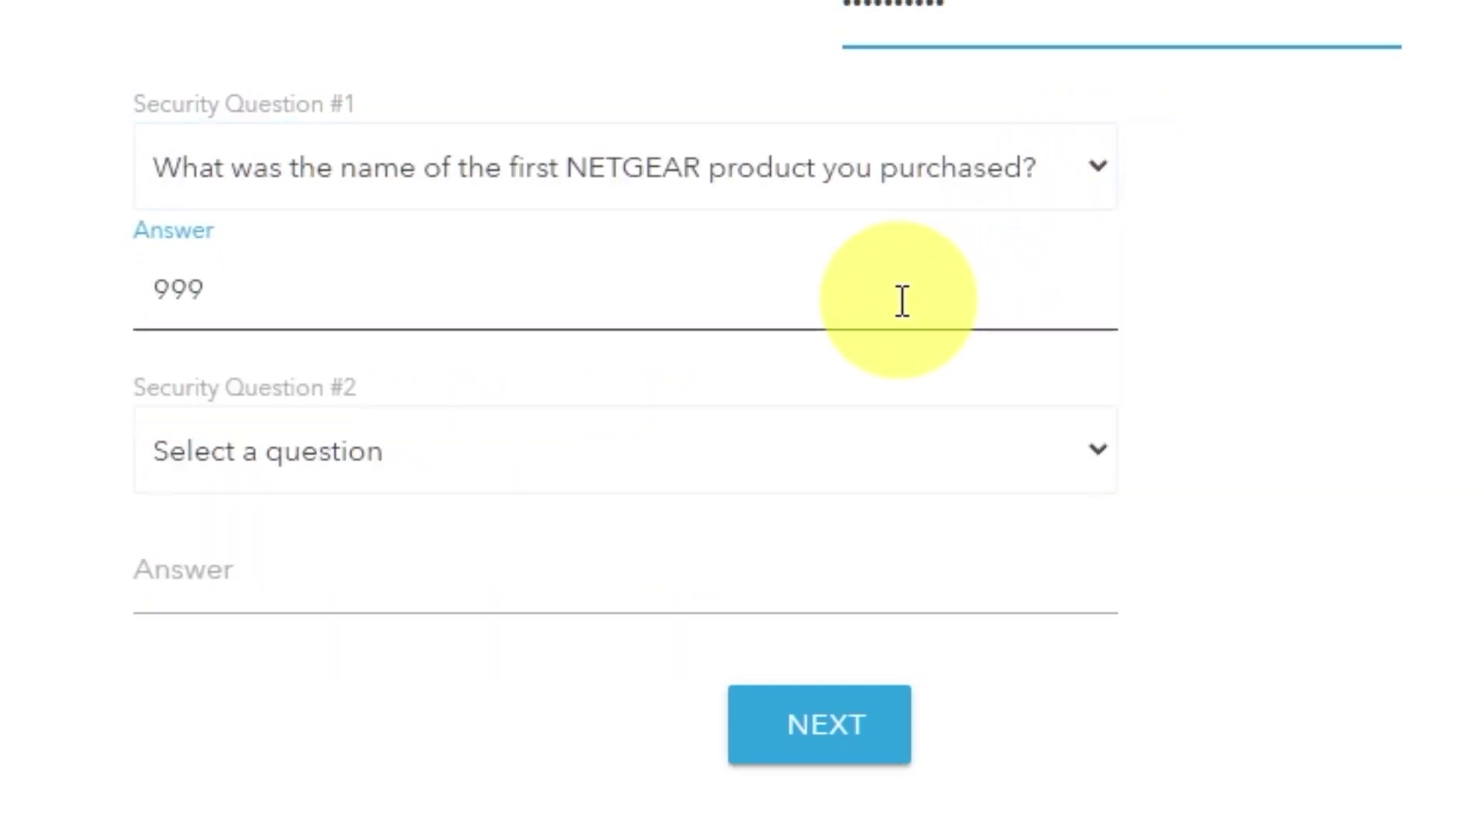
Choose the best friend's first name question as security question #2 and enter its answer
left_click(1096, 456)
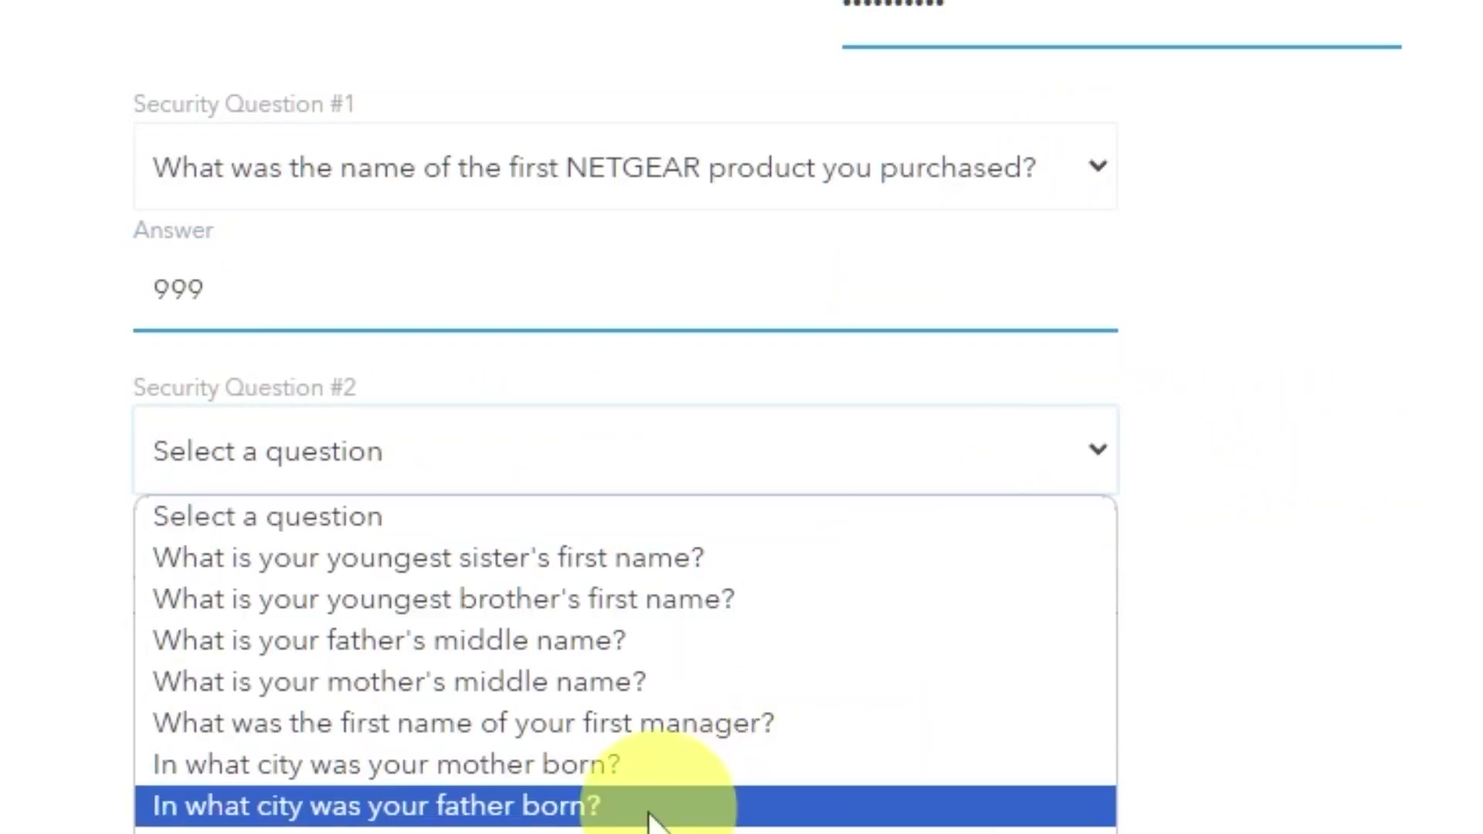
left_click(618, 829)
left_click(545, 593)
type("b")
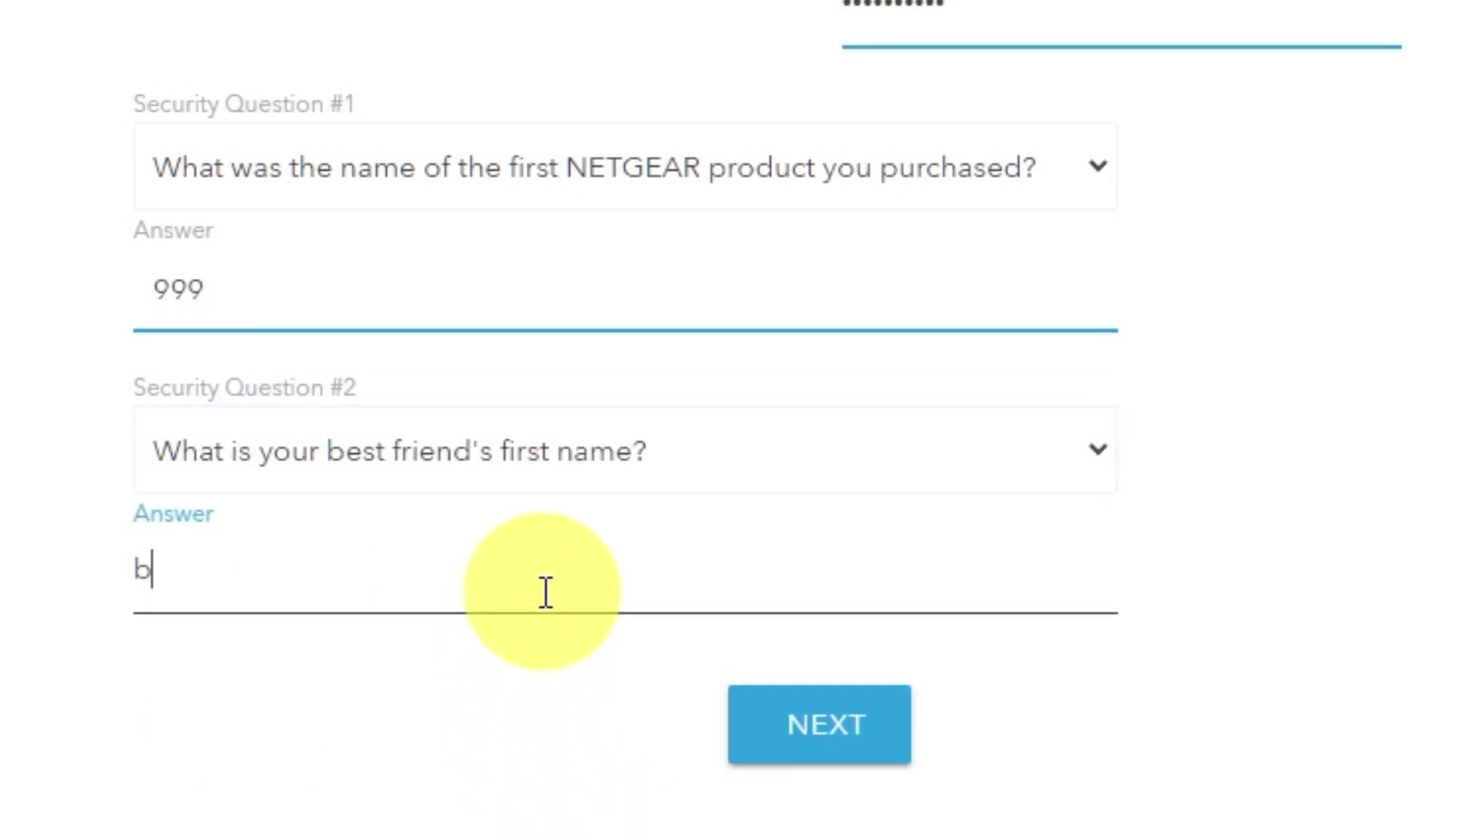
type("ob")
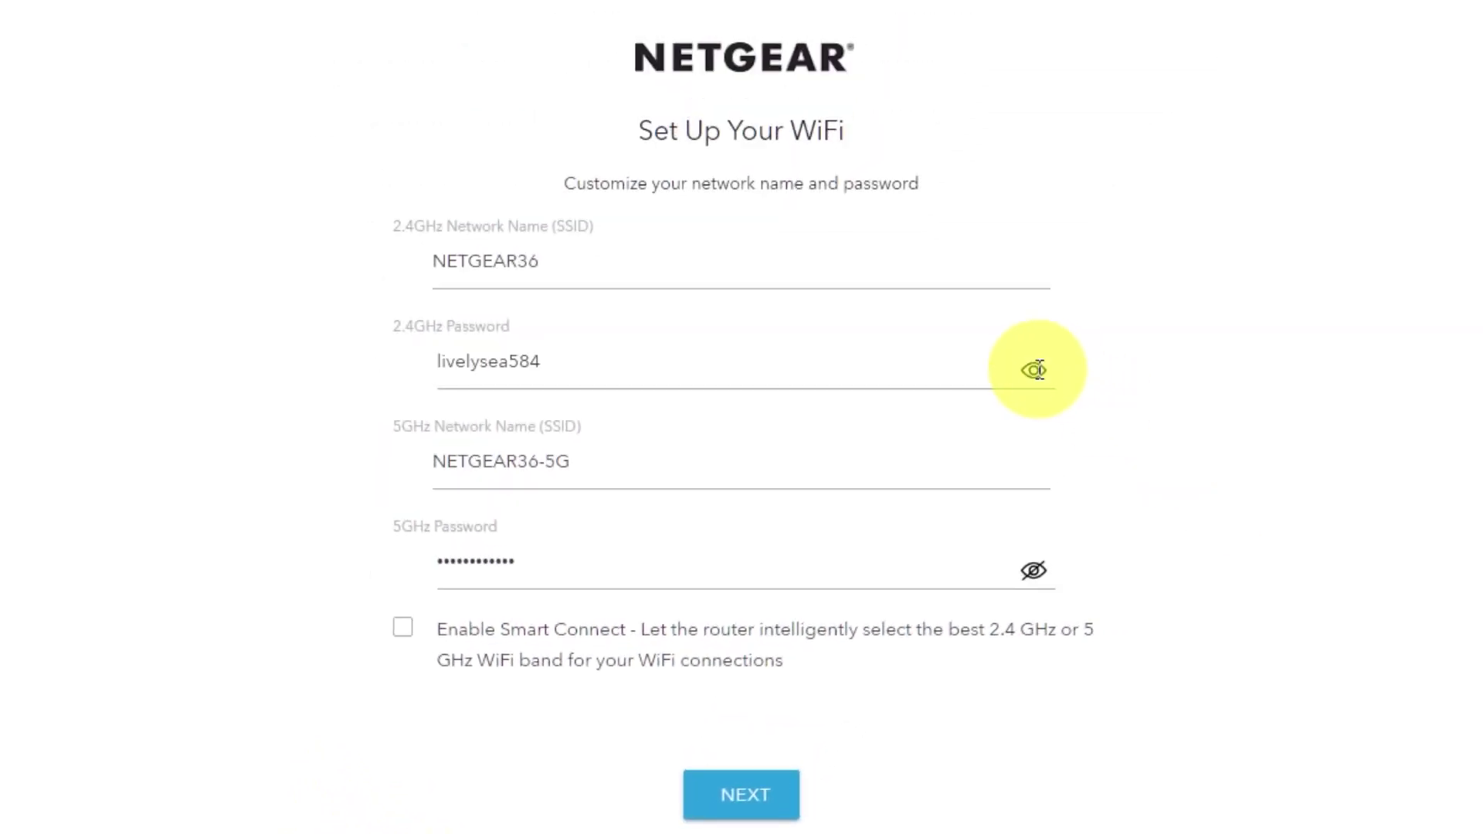
Review the suggested NETGEAR36 2.4GHz and 5GHz names and passwords, then save them and finish the wizard
left_click(1033, 570)
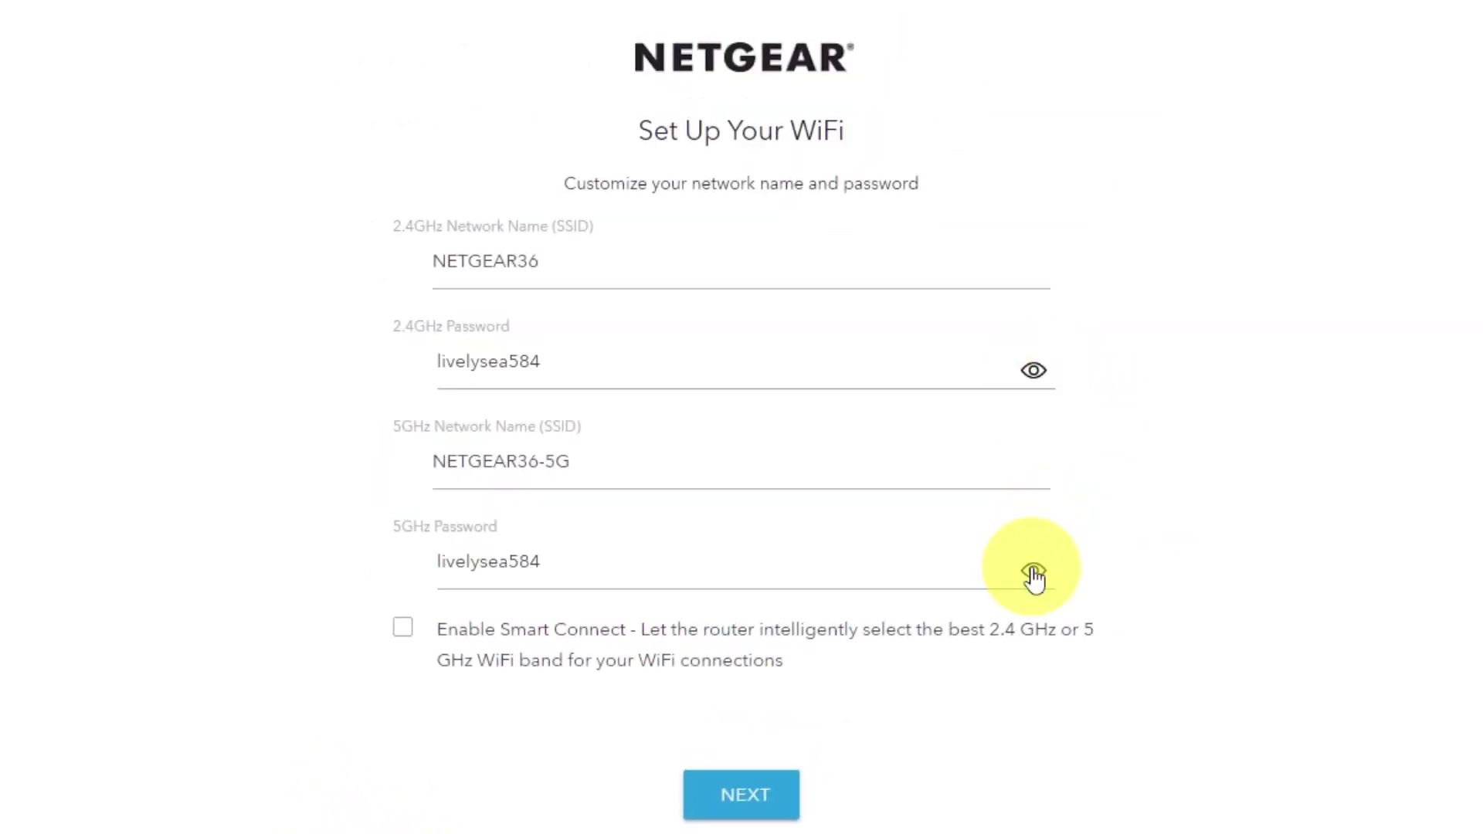
left_click(1033, 570)
left_click(1033, 370)
left_click(536, 264)
left_click_drag(507, 461, 612, 563)
left_click_drag(476, 561, 576, 565)
left_click(575, 564)
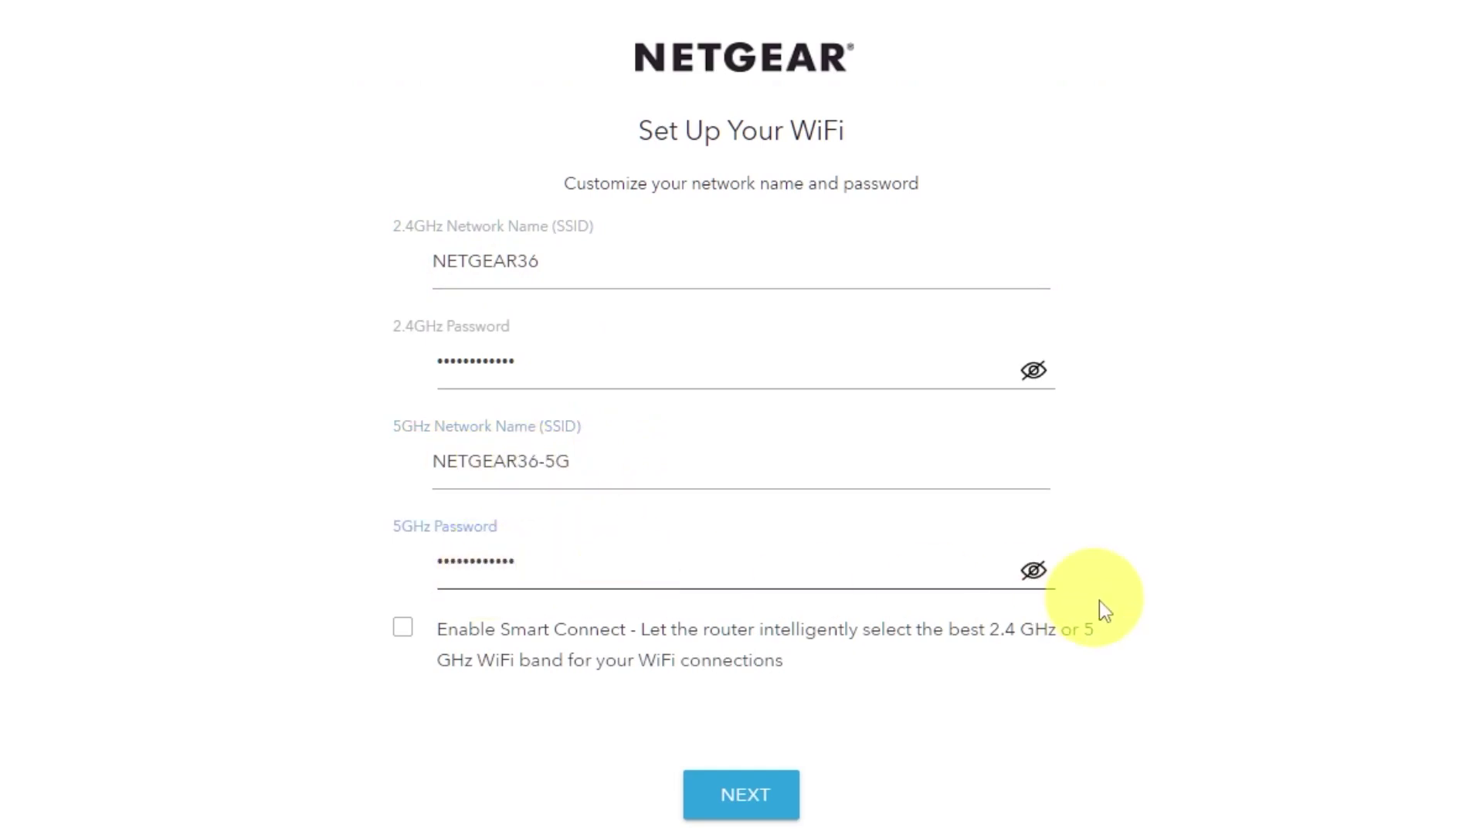
left_click(772, 794)
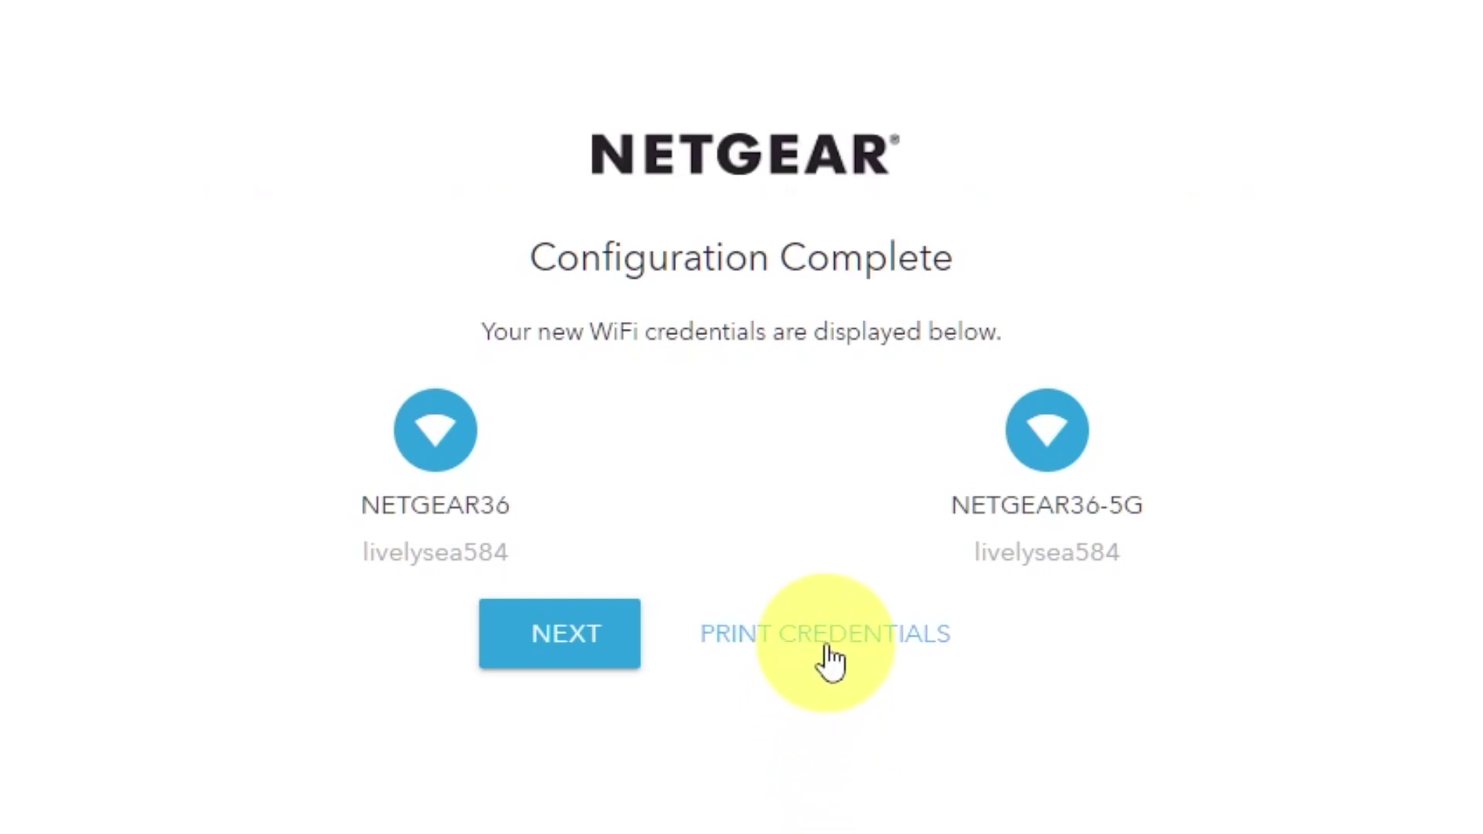
left_click(552, 678)
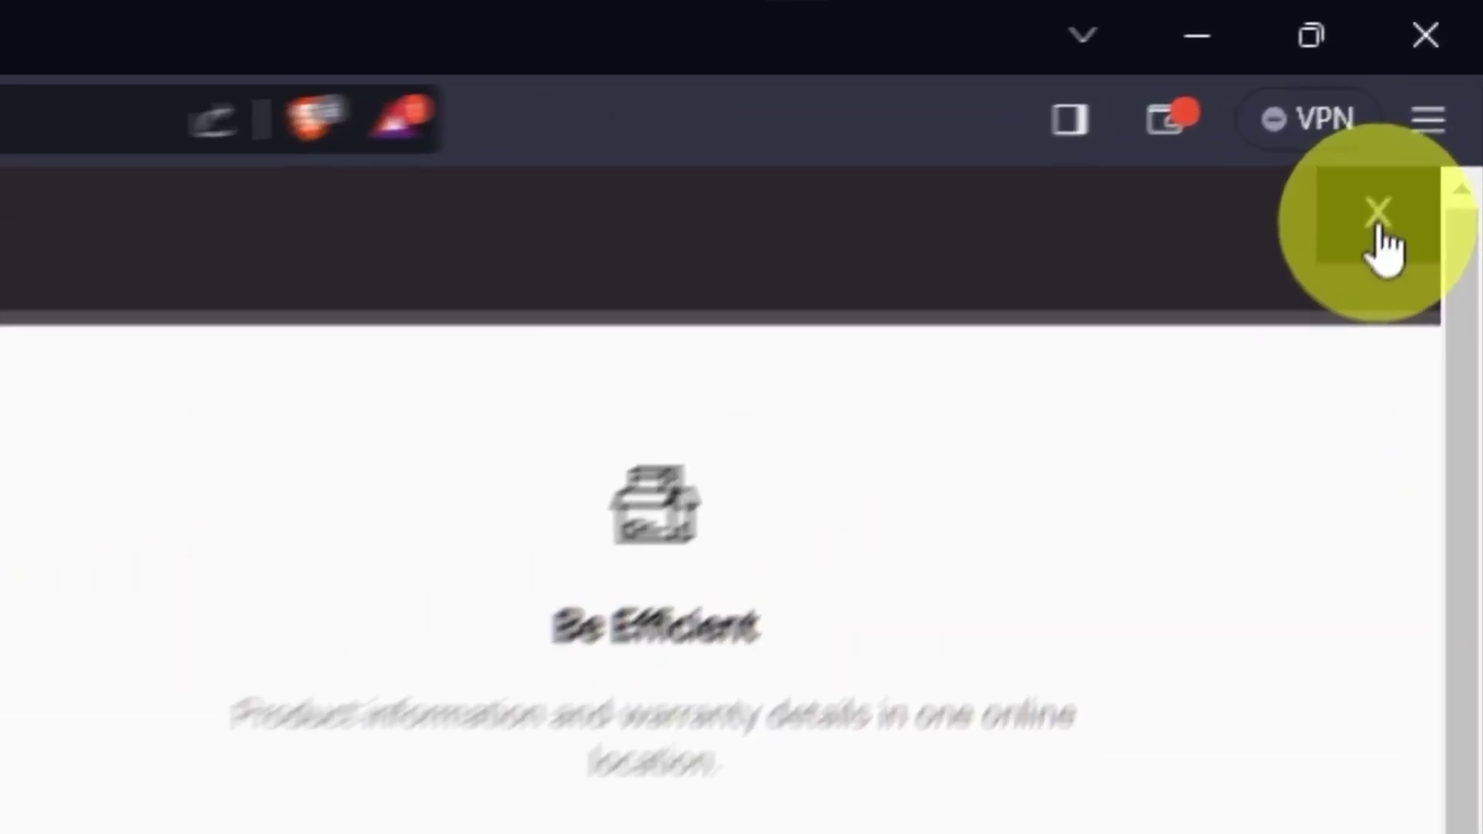
Close the registration overlay to reveal the installation-success page
left_click(1378, 225)
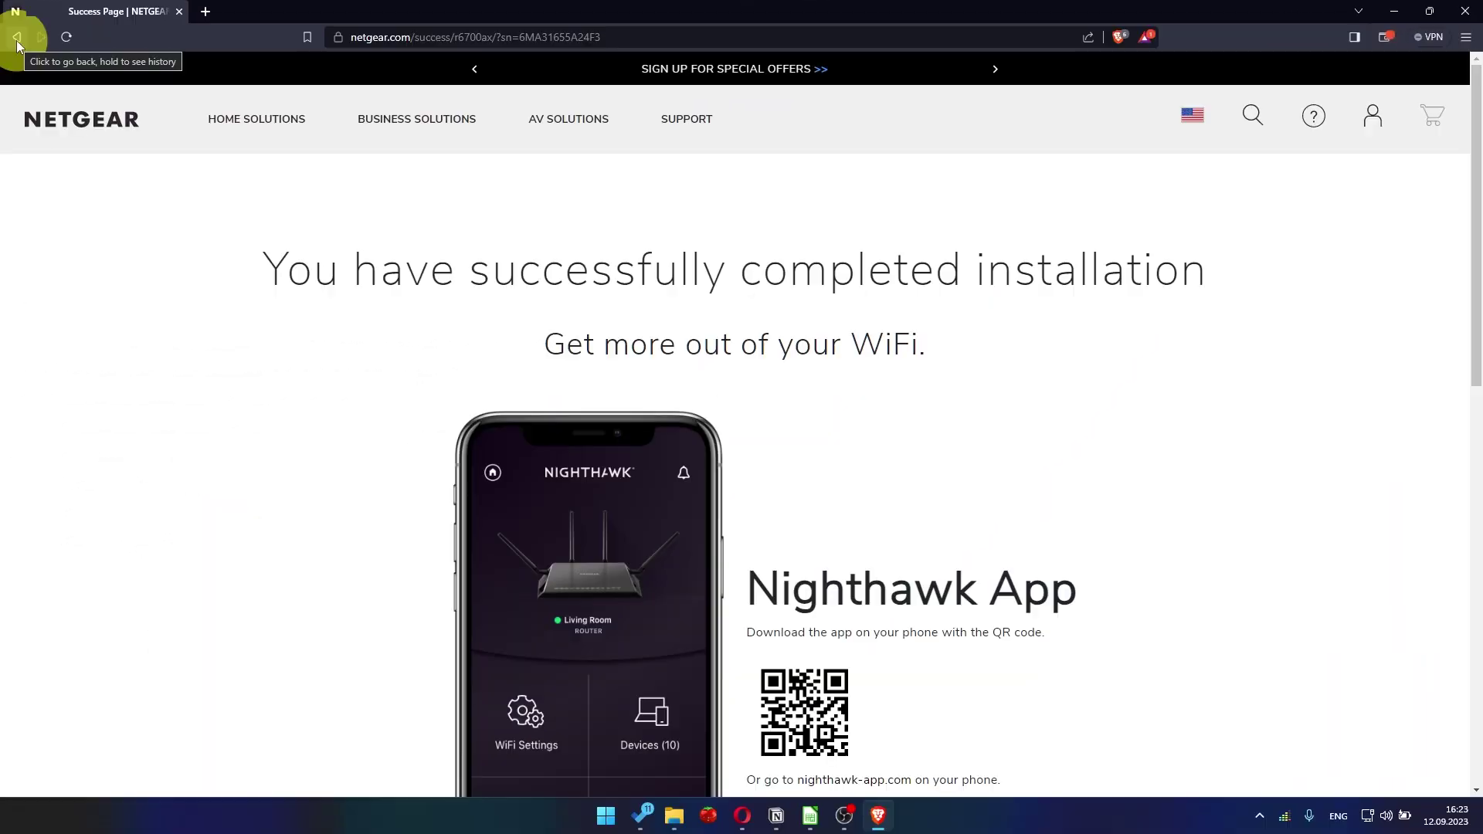
Go to 192.168.1.1 and sign in with username admin and the router password
left_click(356, 36)
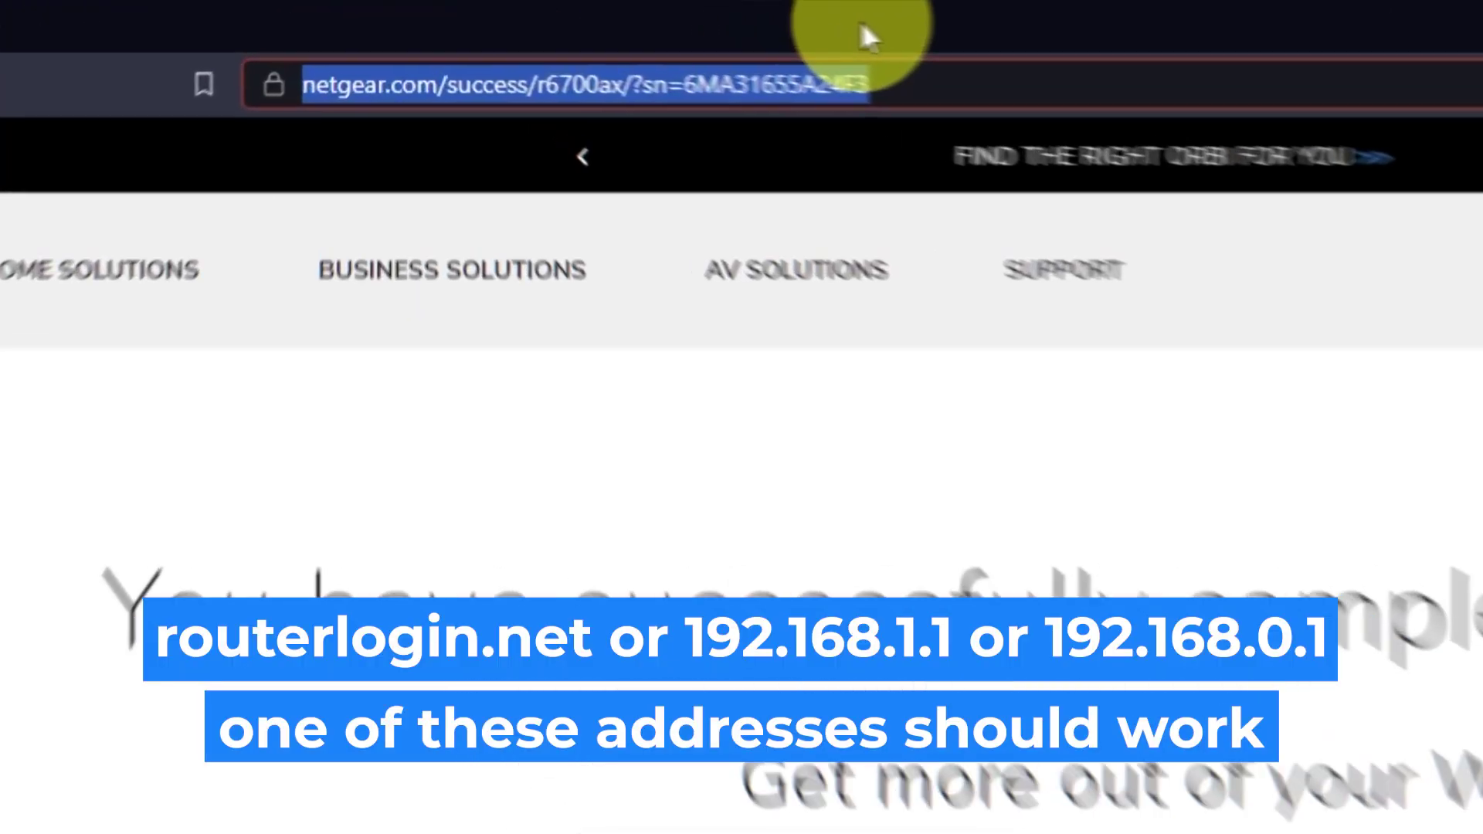
key("BackSpace")
type("192.168.1.1")
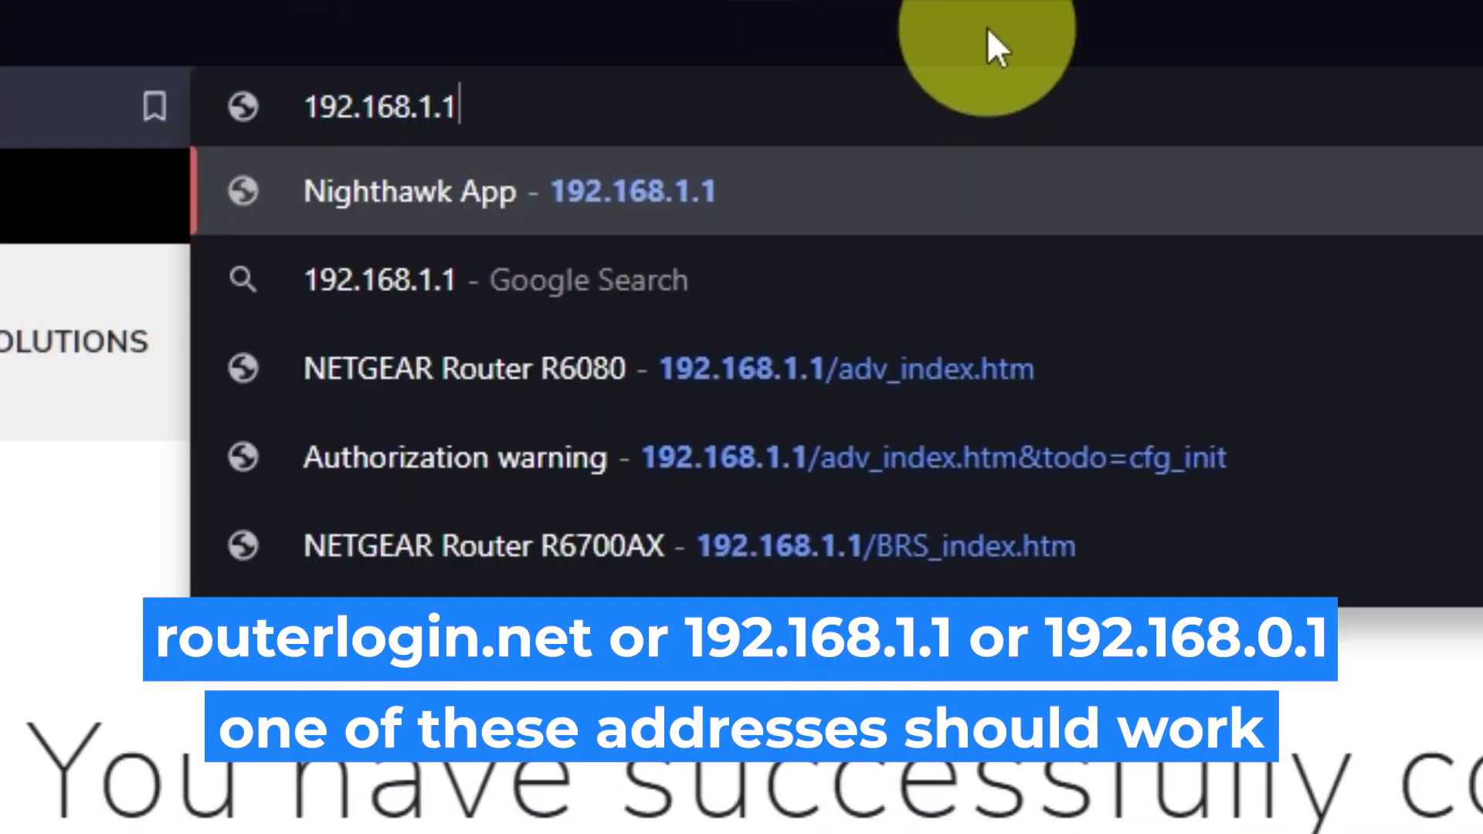
key("Return")
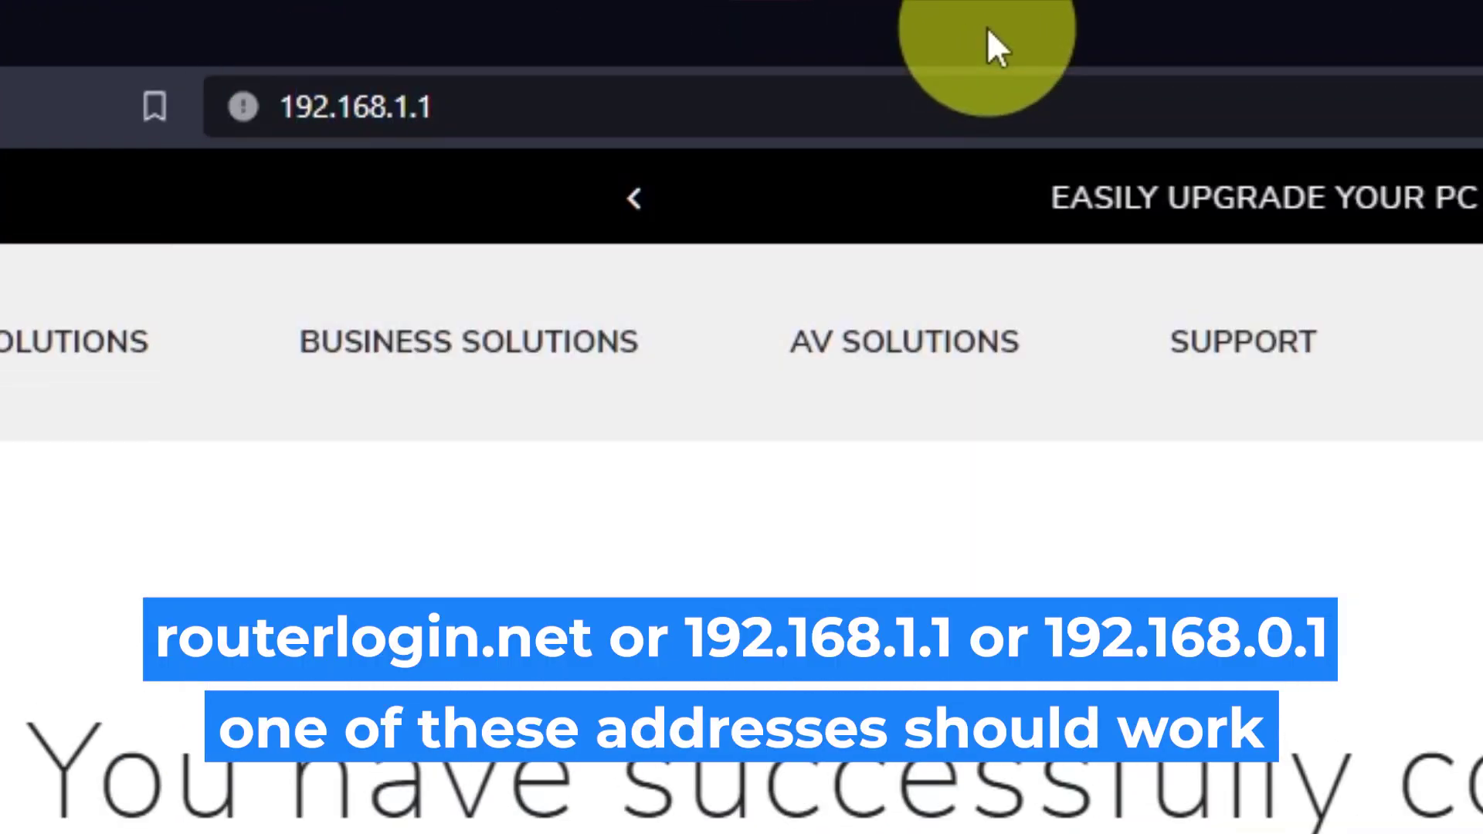
type("a")
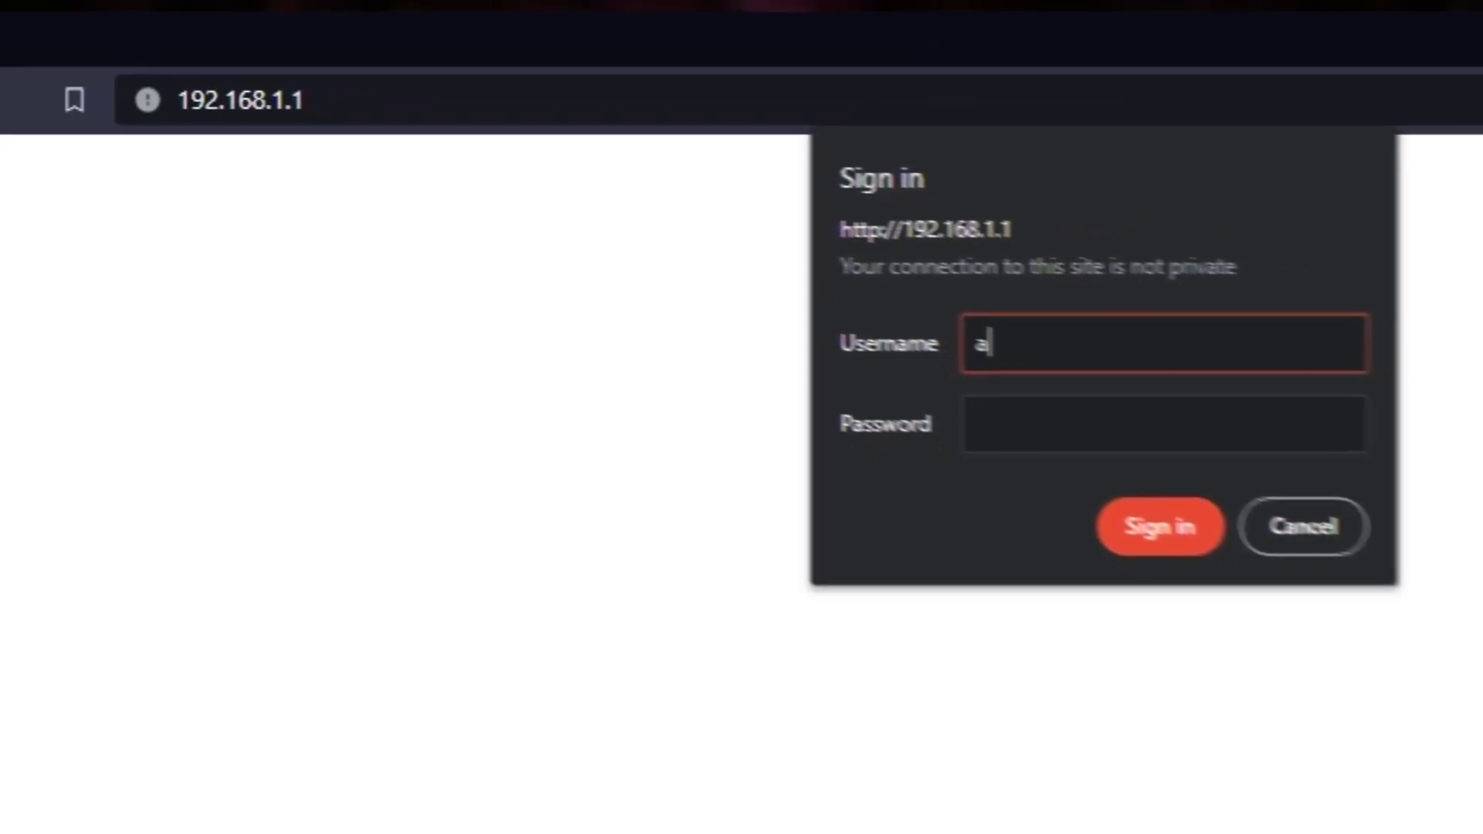
type("dmin")
key("Tab")
type("password")
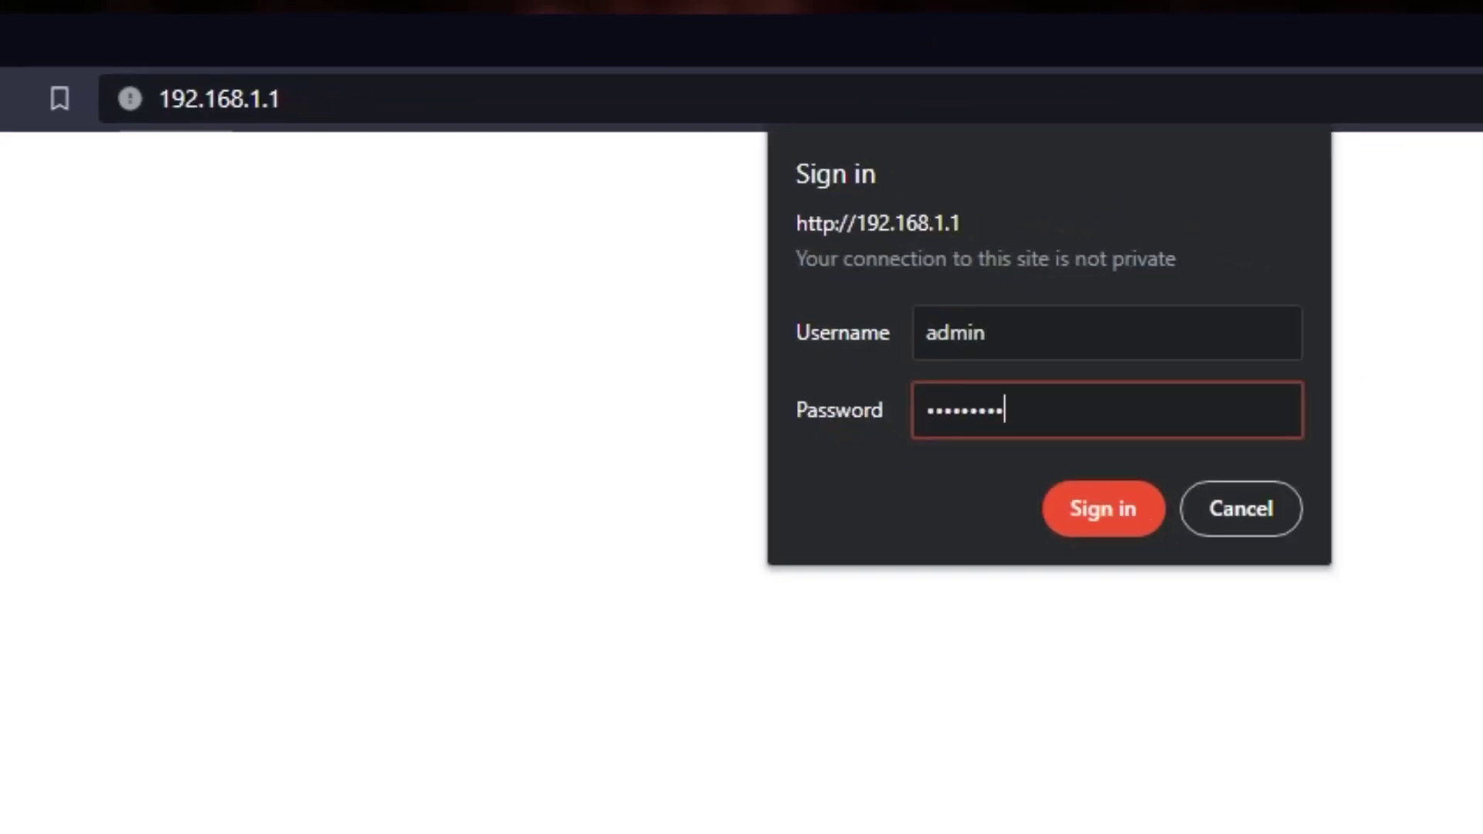
left_click(1054, 510)
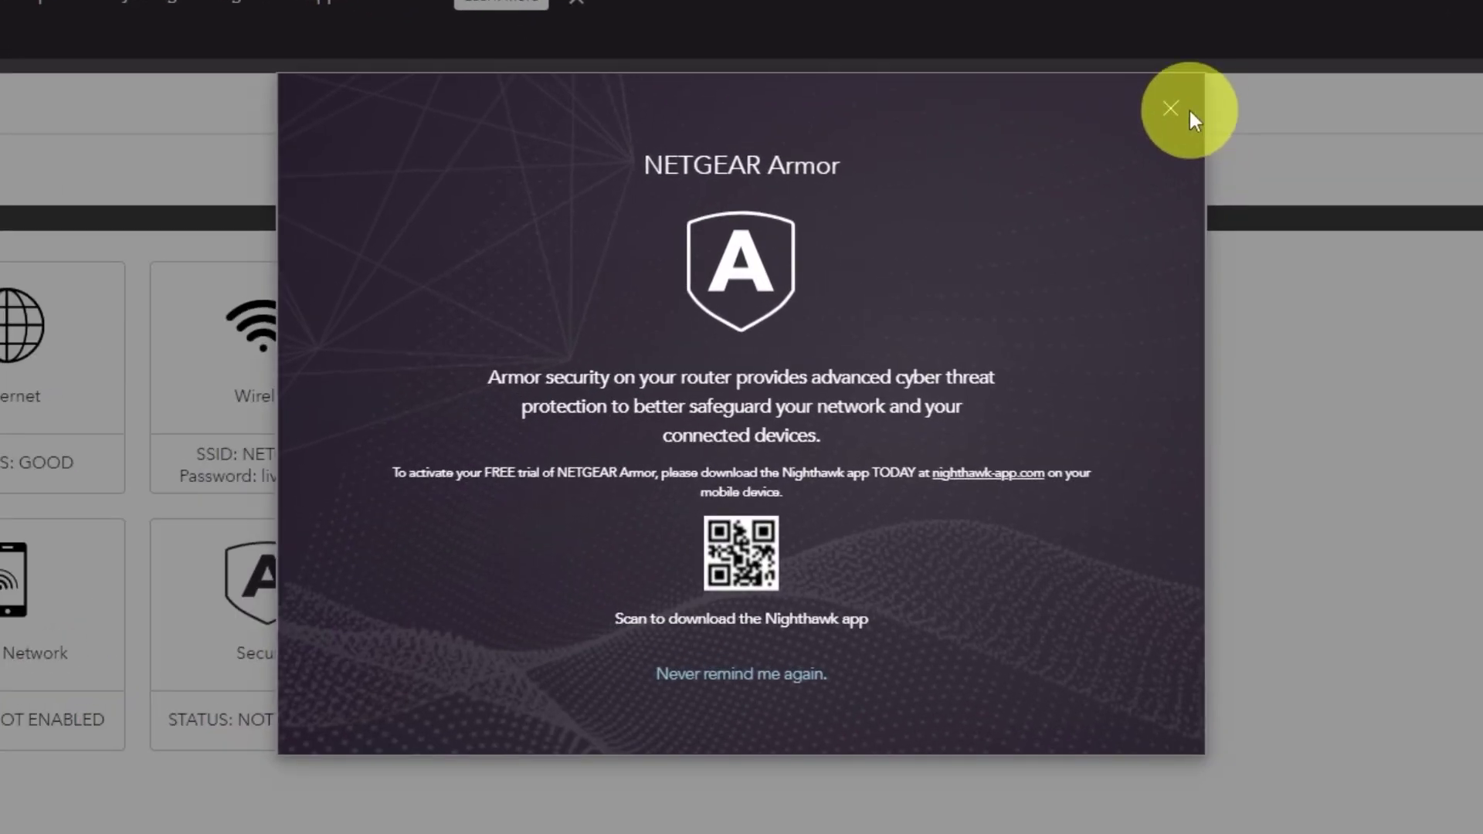
Close the NETGEAR Armor pop-up and switch to the ADVANCED tab
left_click(1173, 112)
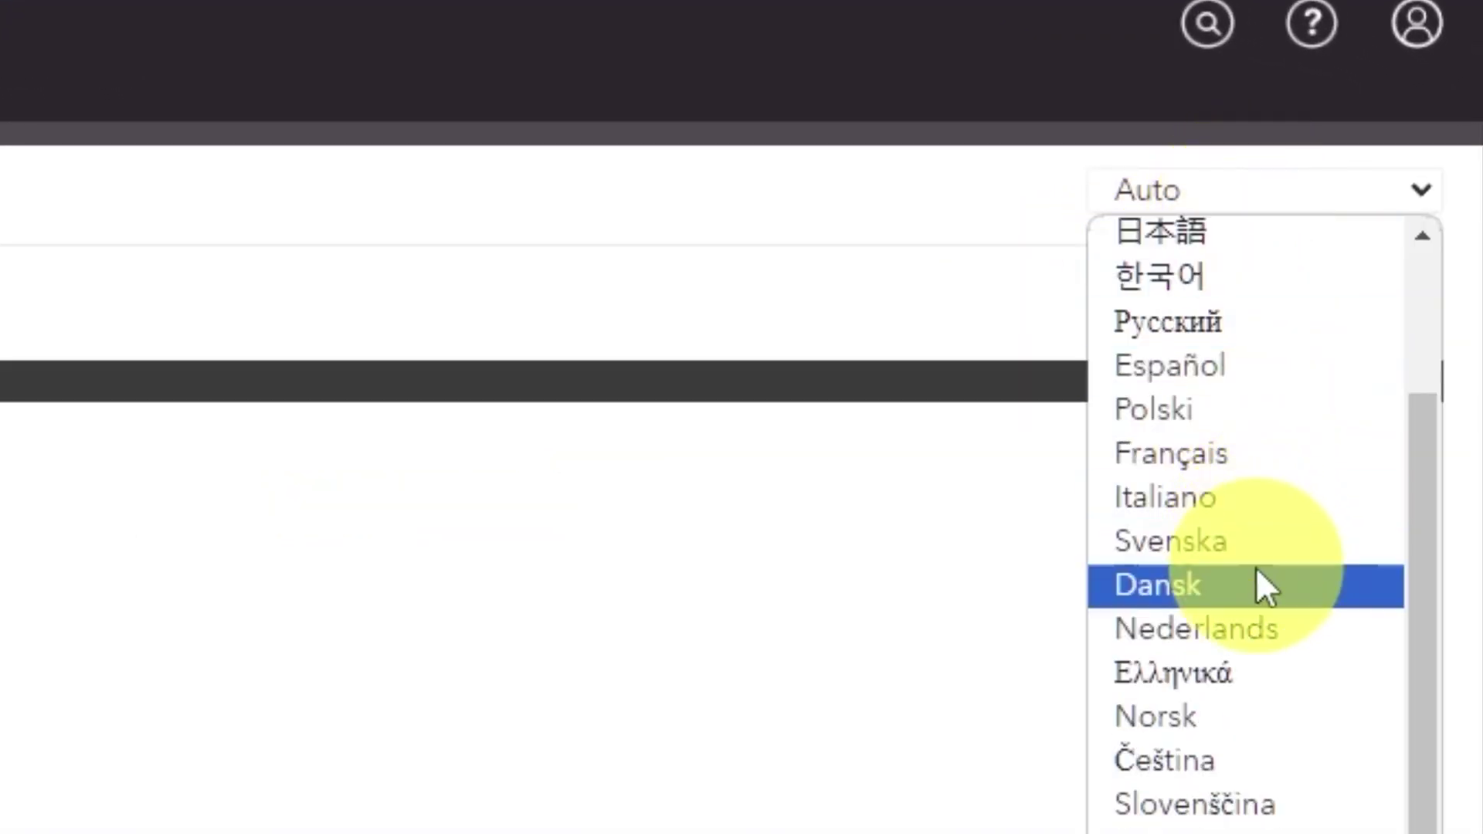
scroll(1235, 707, "up", 2)
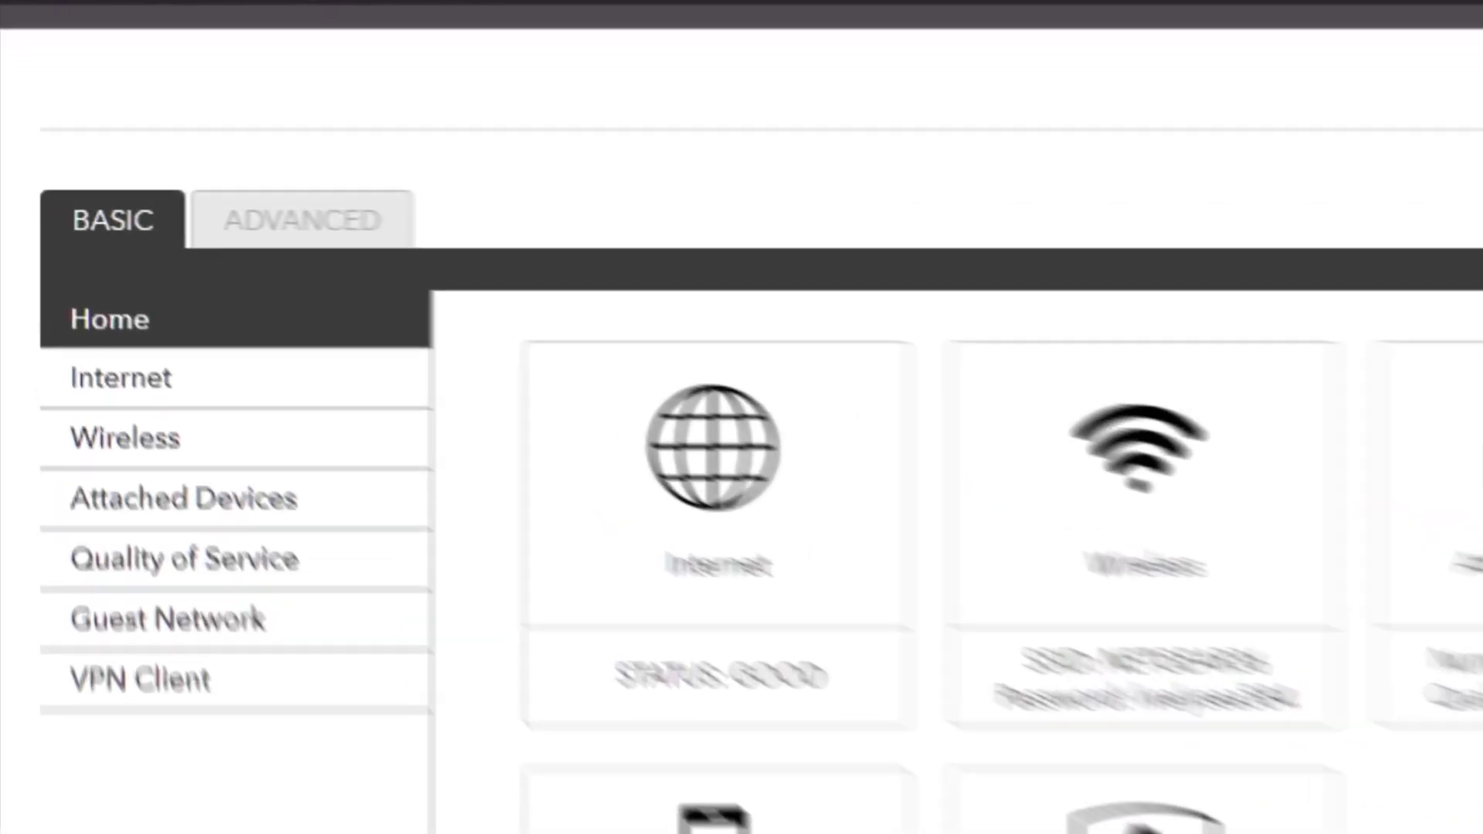
left_click(500, 271)
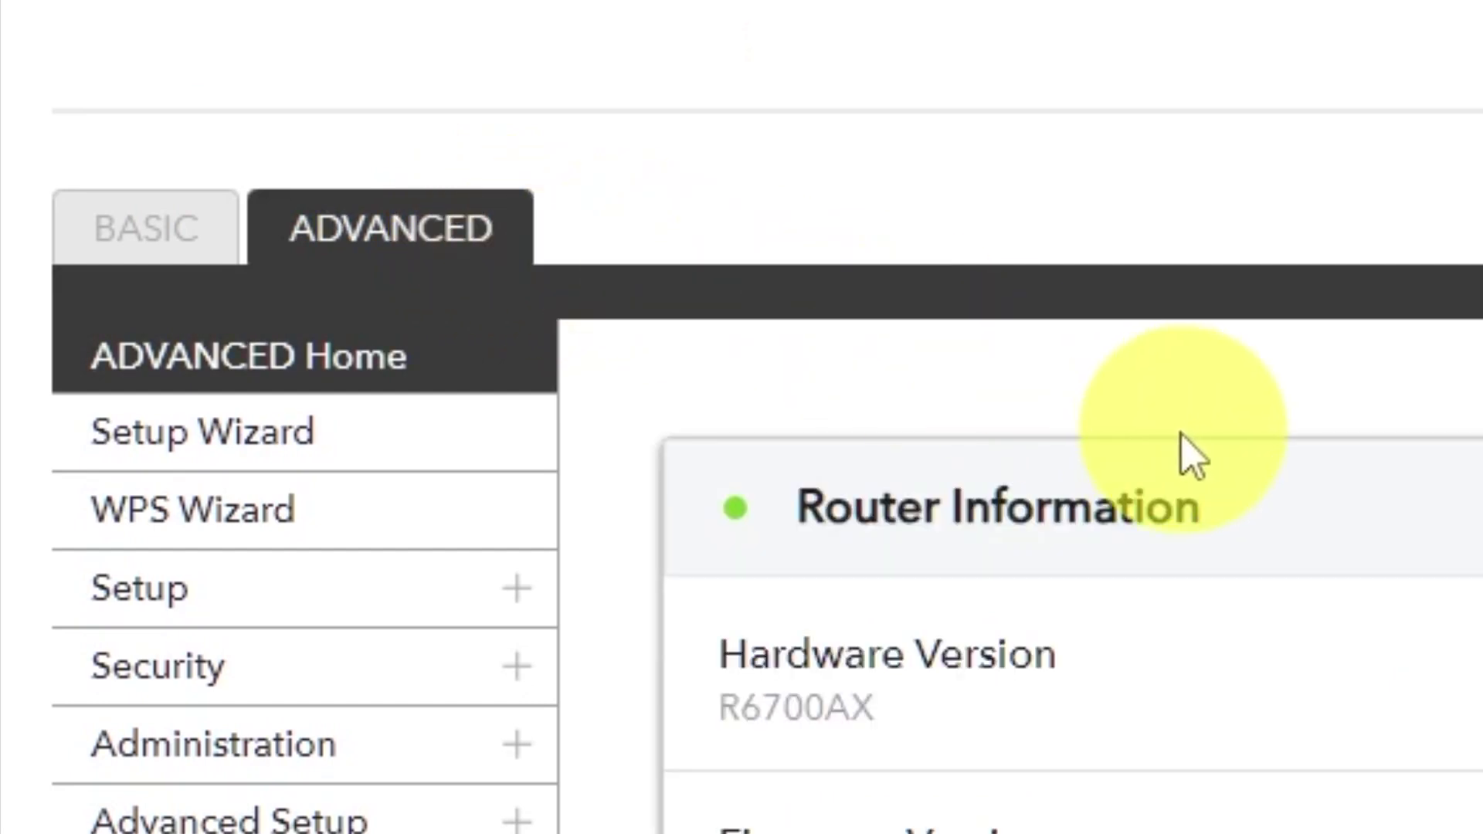
In the Setup Wizard, choose 'No. I want to configure the router myself.' and continue
left_click(432, 471)
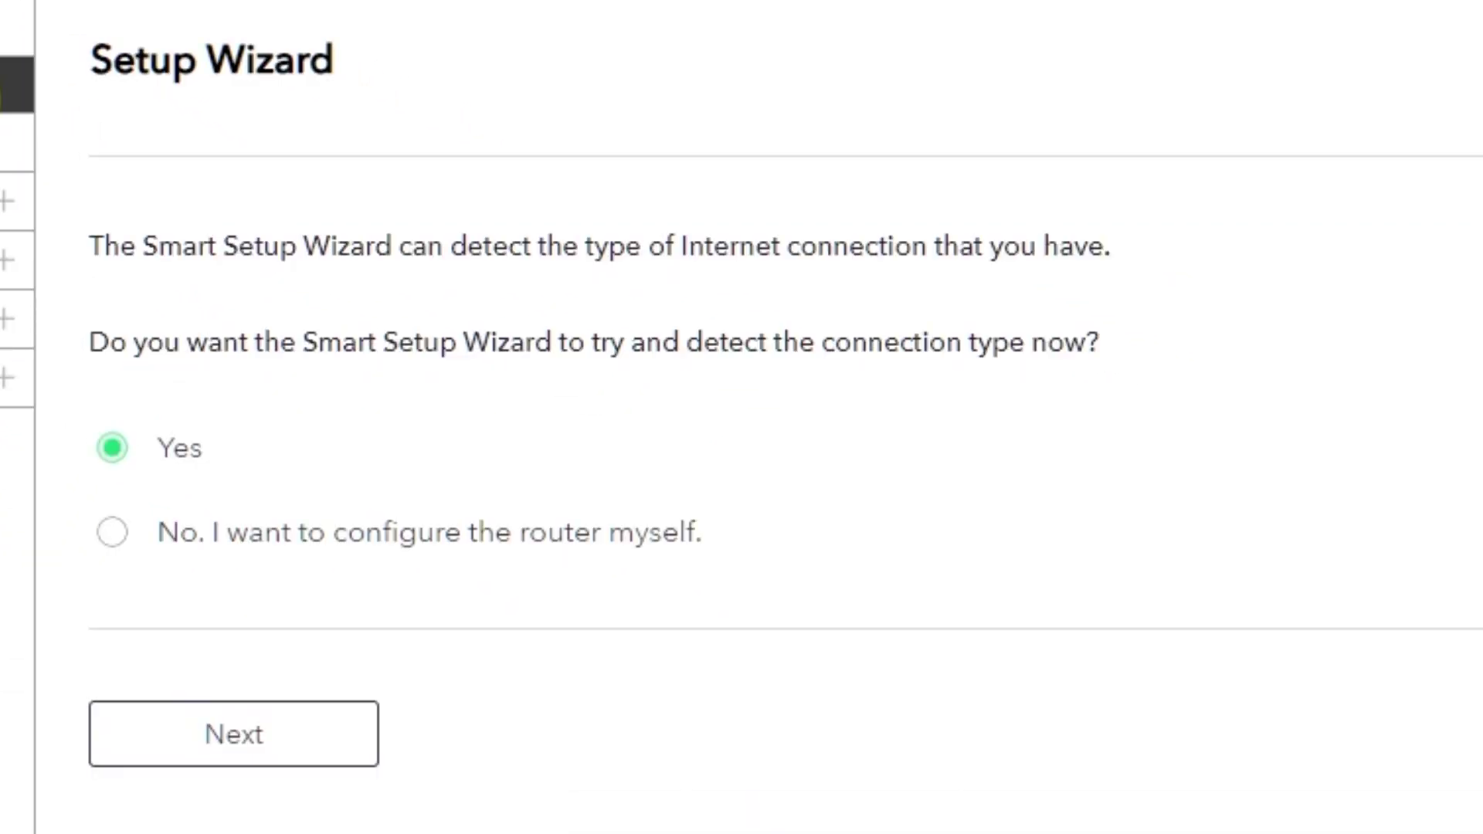
left_click(115, 545)
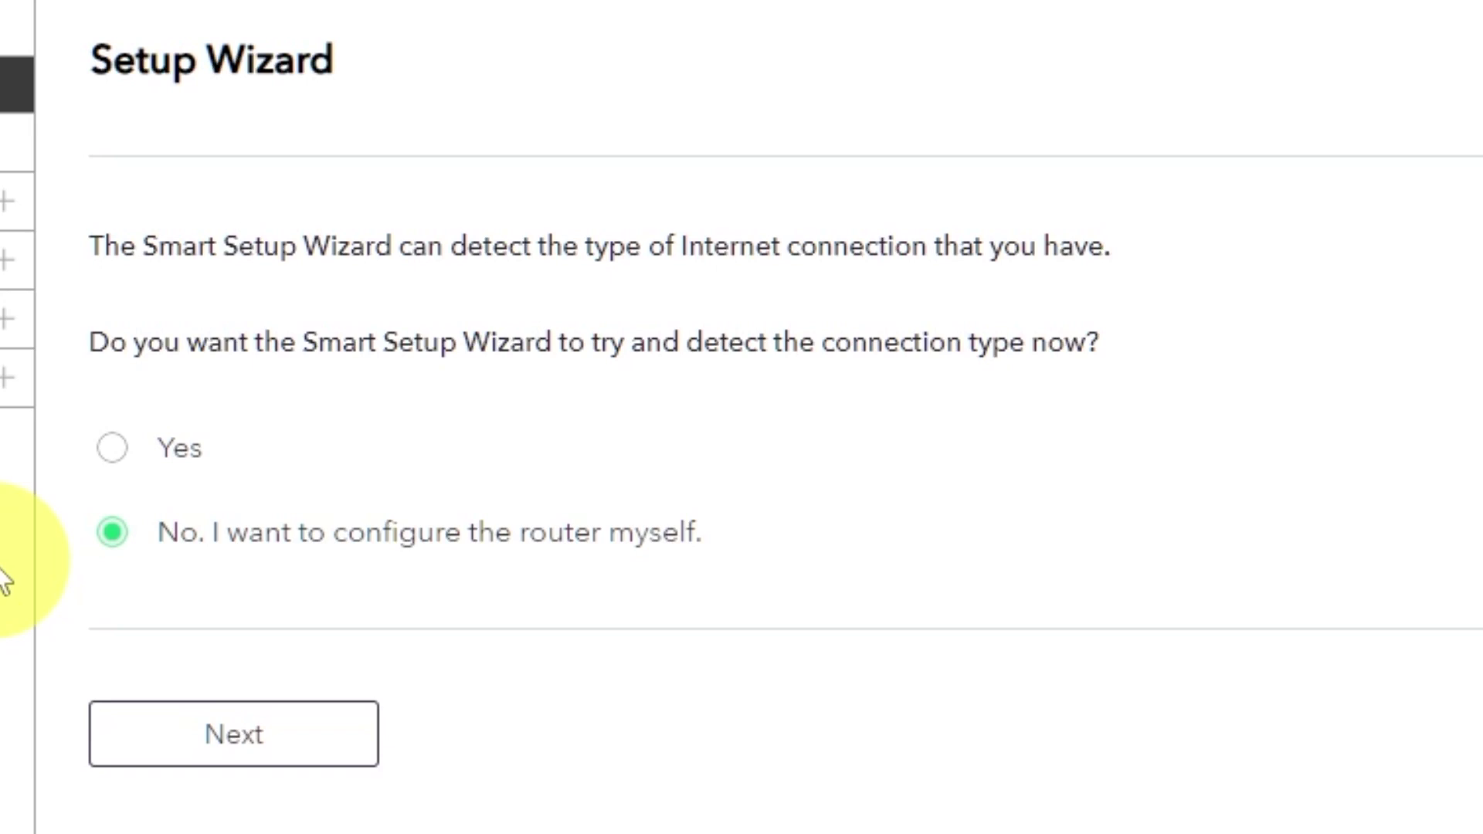
left_click(208, 745)
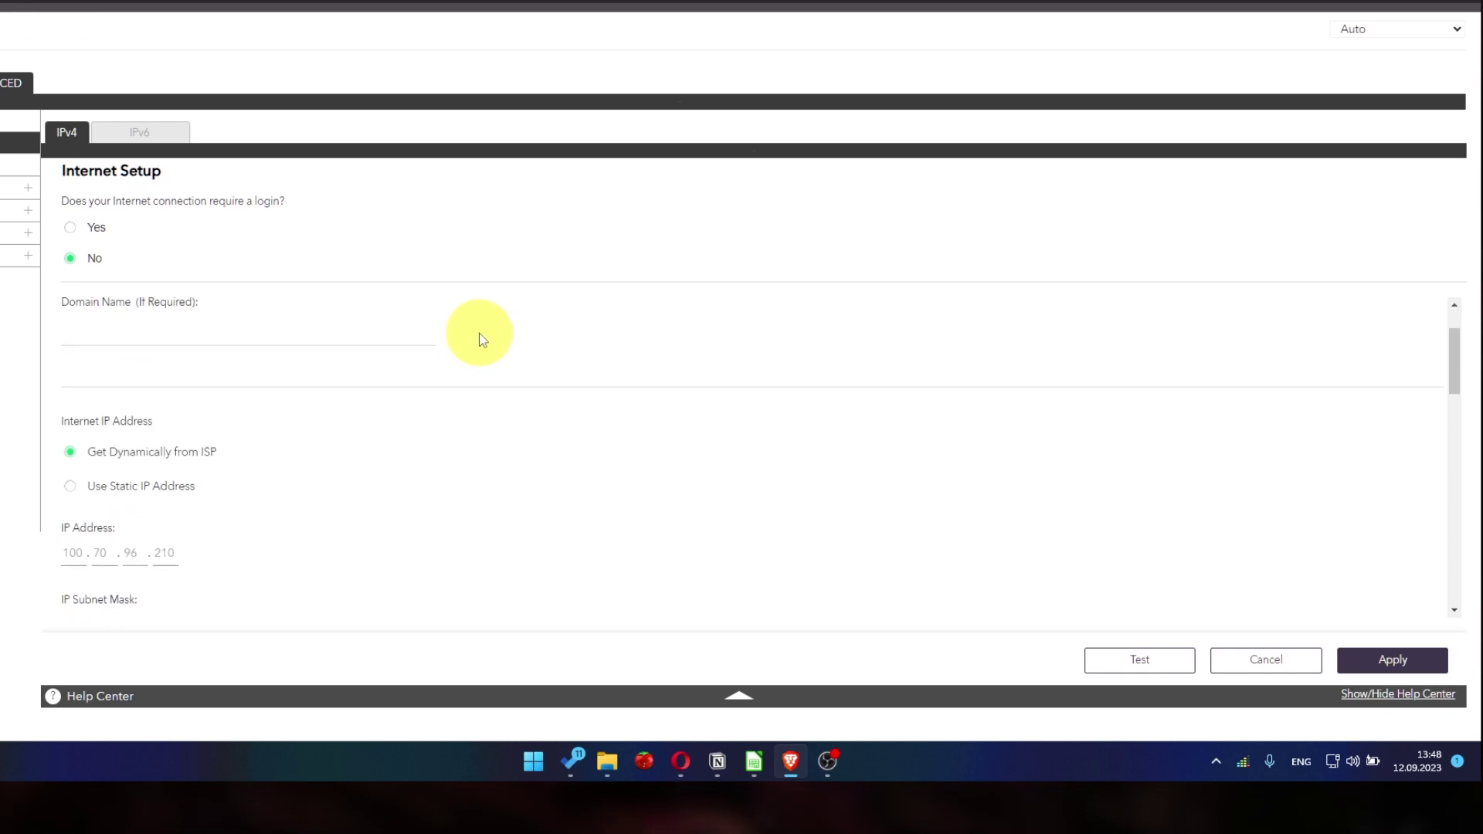
Set the Domain Name Server (DNS) Address to Get Automatically from ISP and apply the Internet Setup
scroll(482, 340, "down", 1)
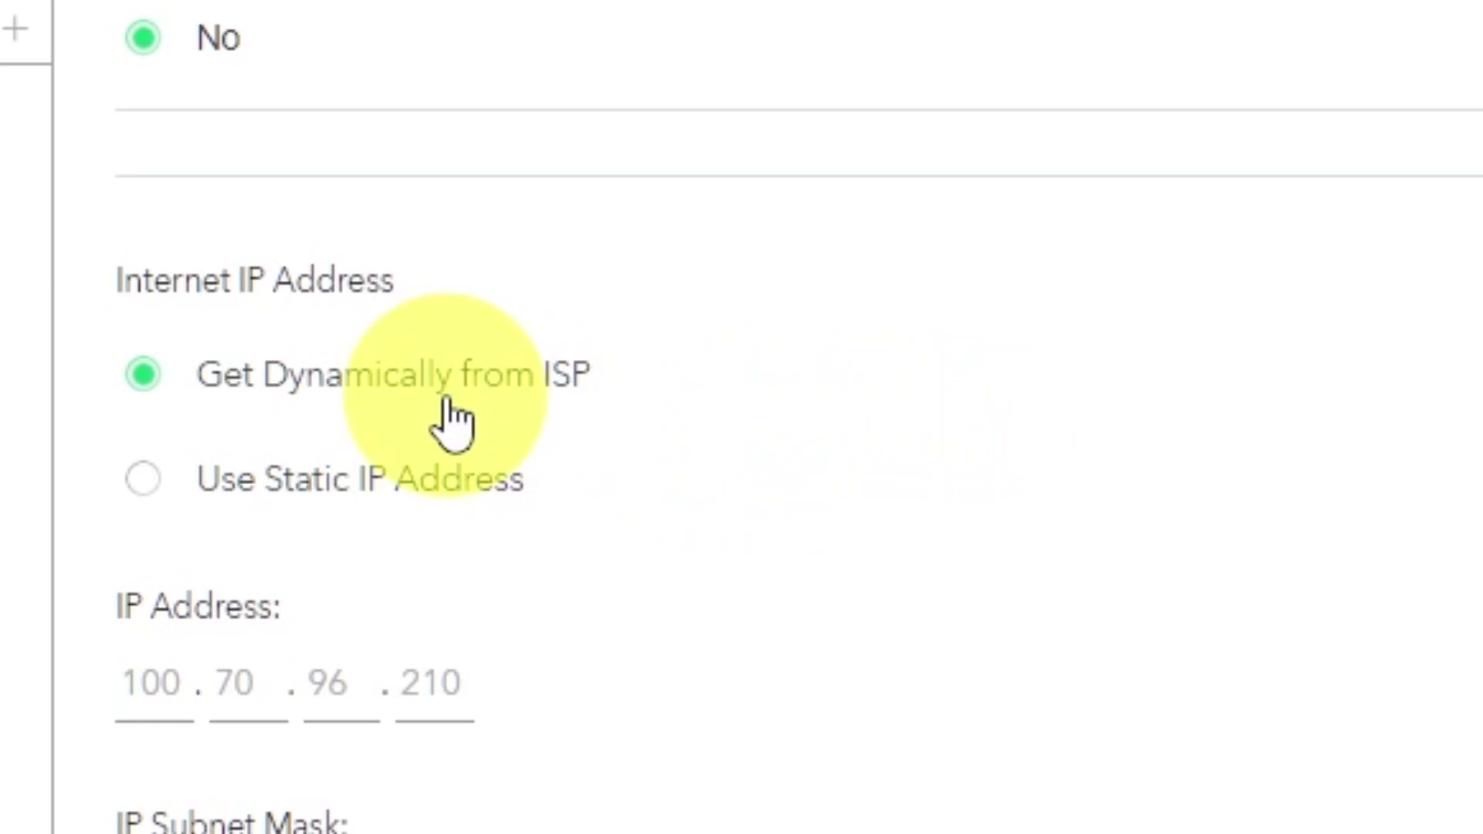
scroll(1097, 417, "down", 3)
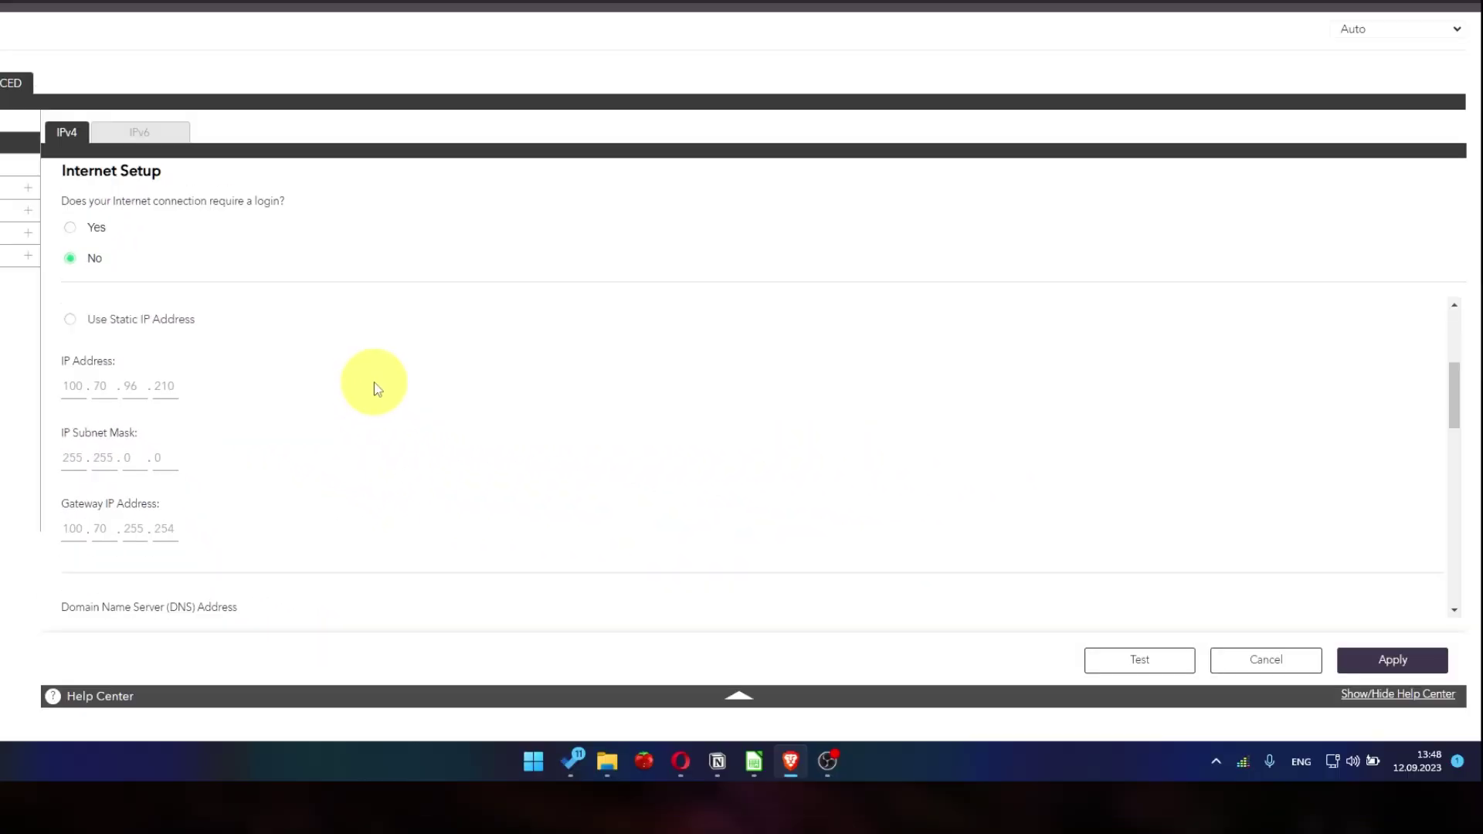
scroll(386, 387, "down", 1)
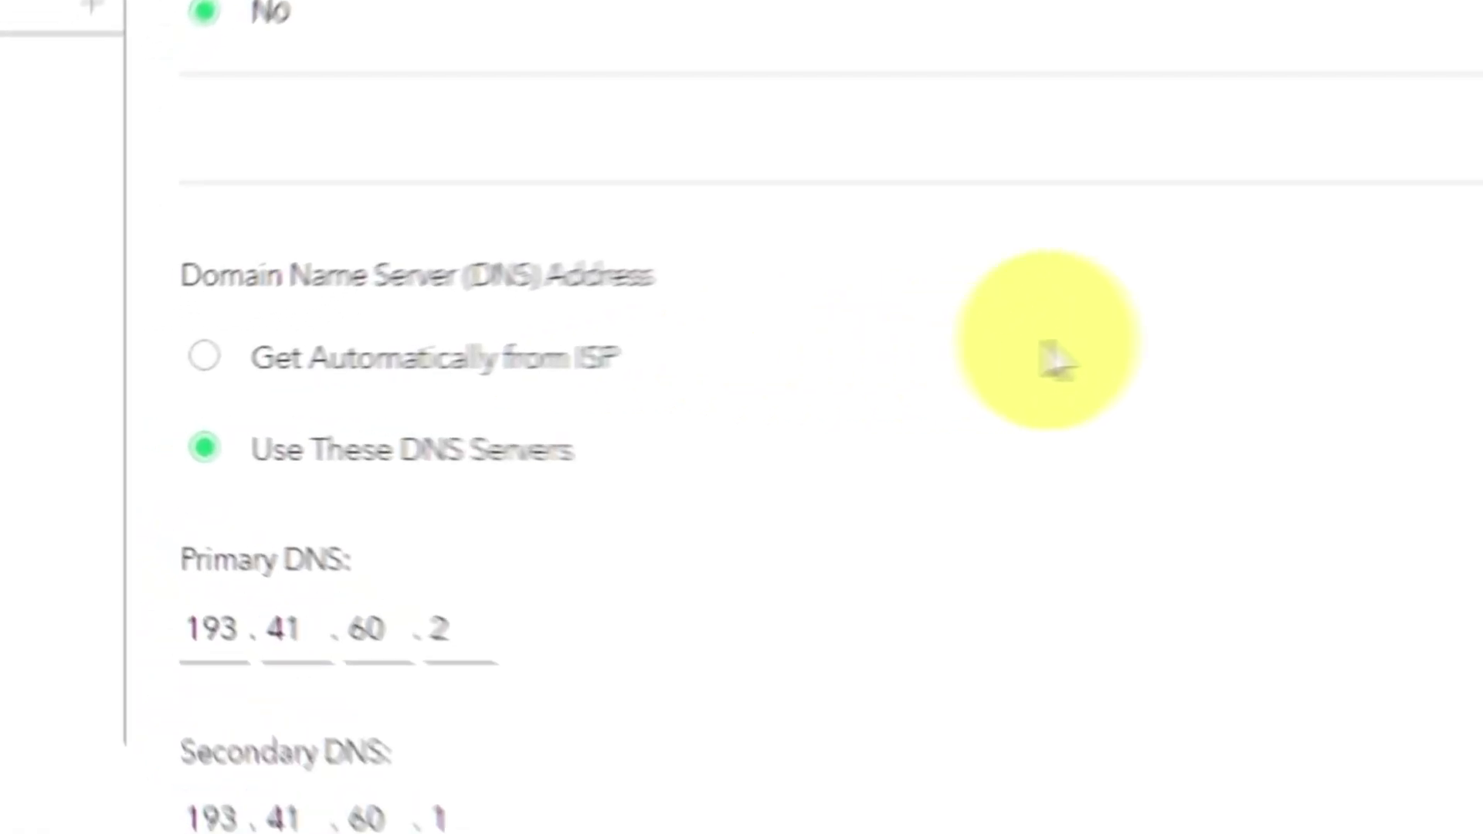
left_click(246, 357)
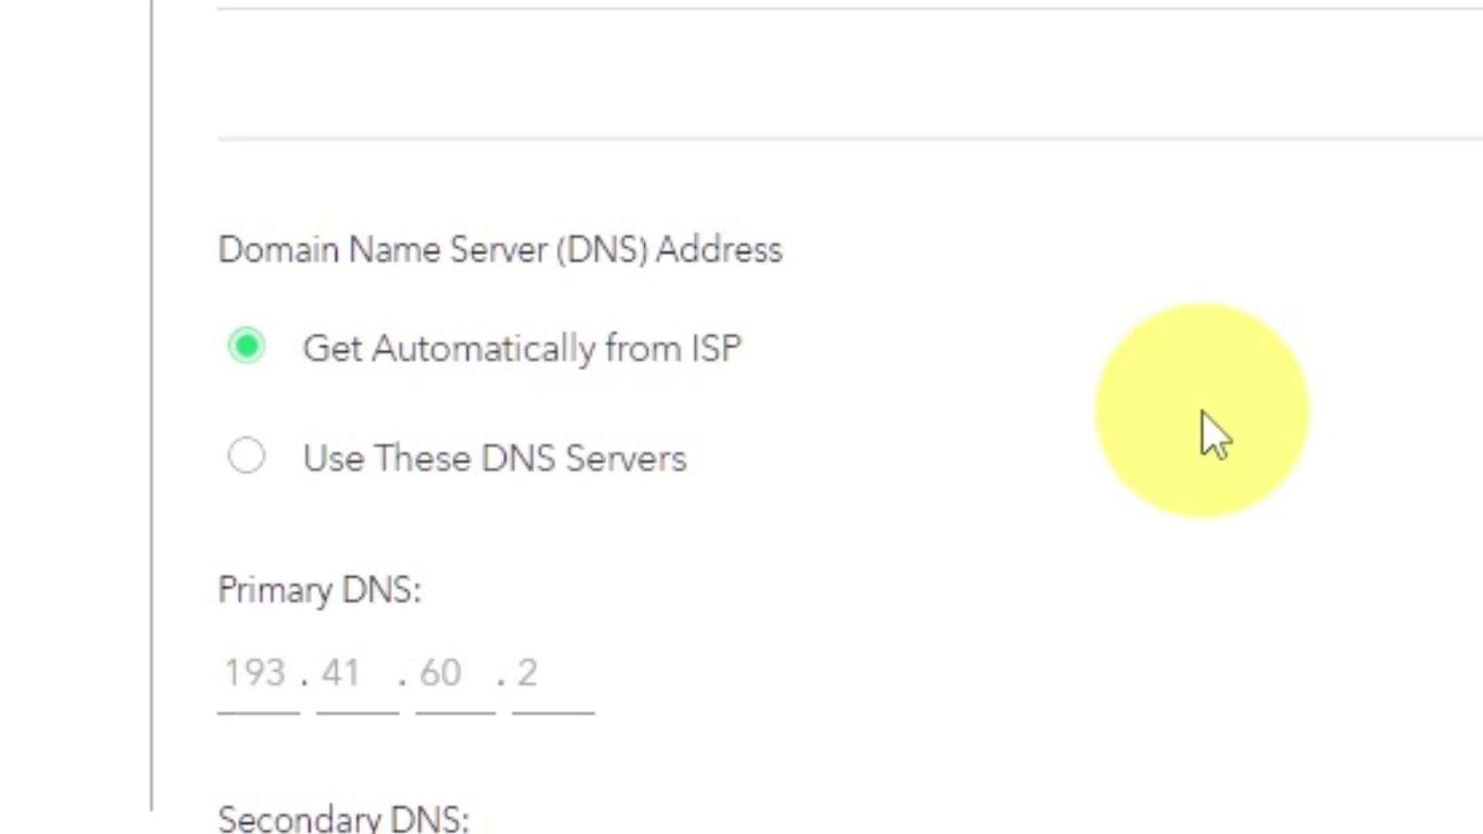
scroll(1214, 436, "down", 3)
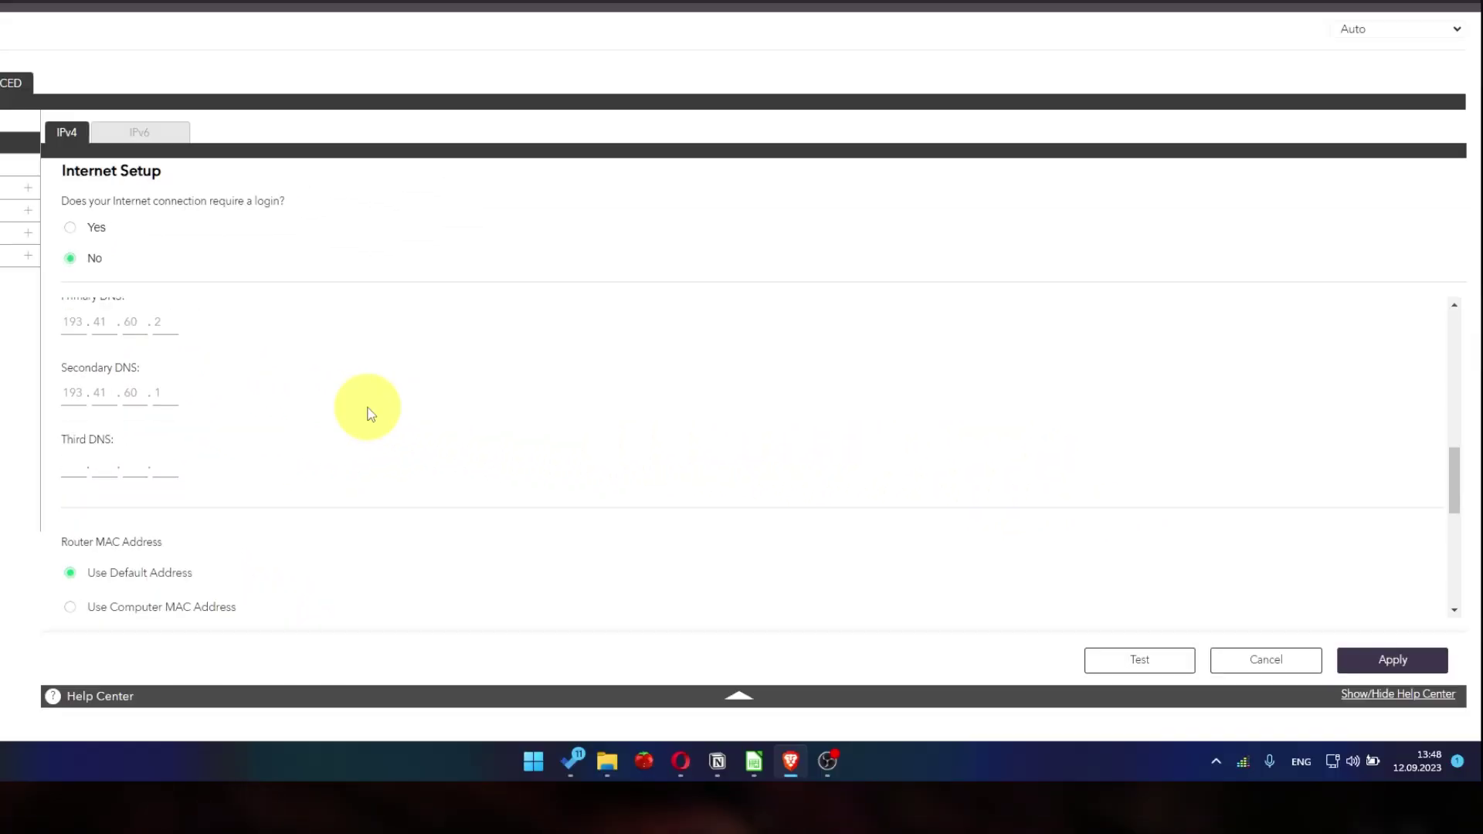
scroll(367, 413, "down", 2)
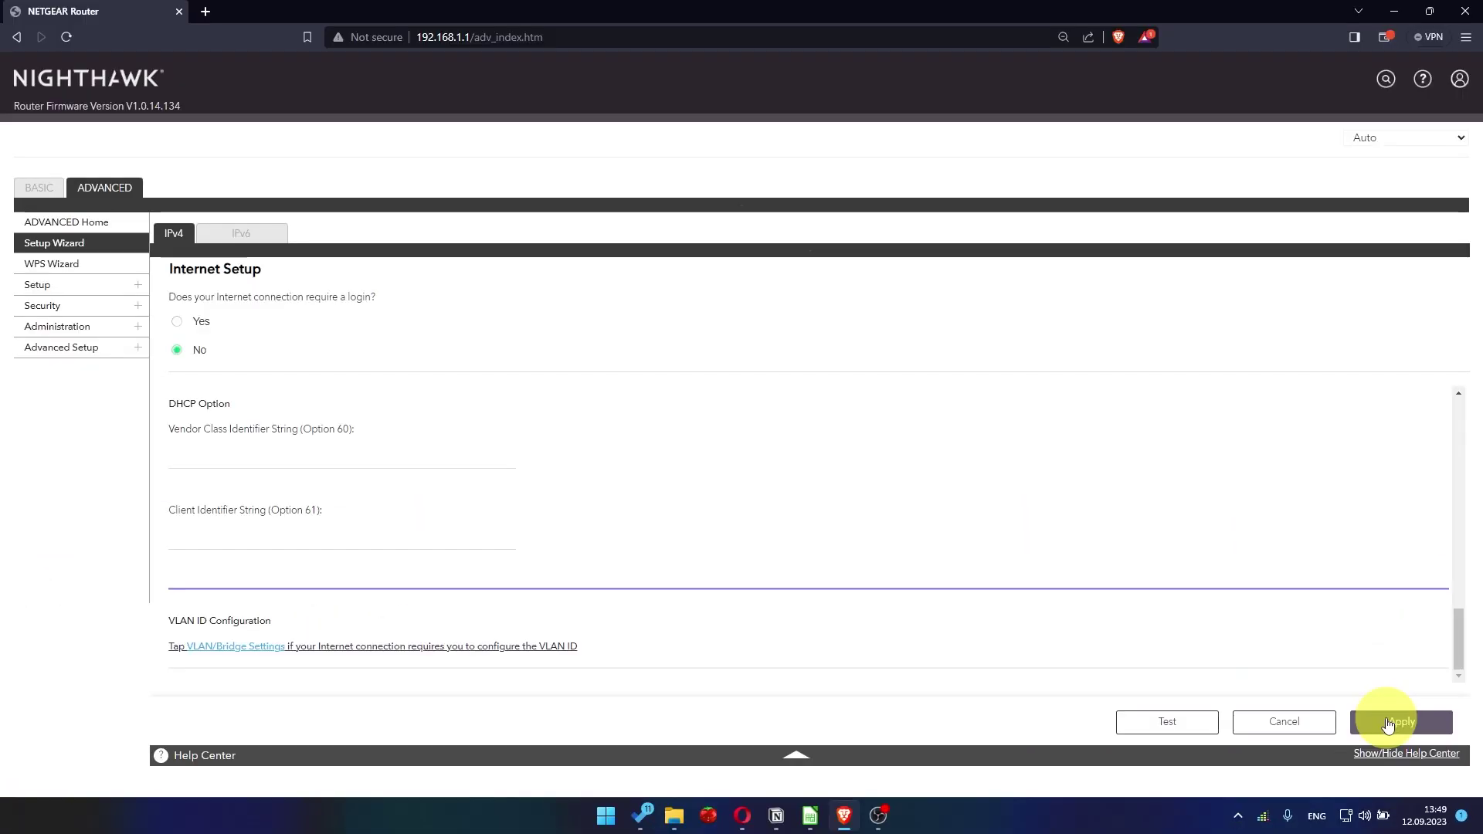
left_click(1387, 722)
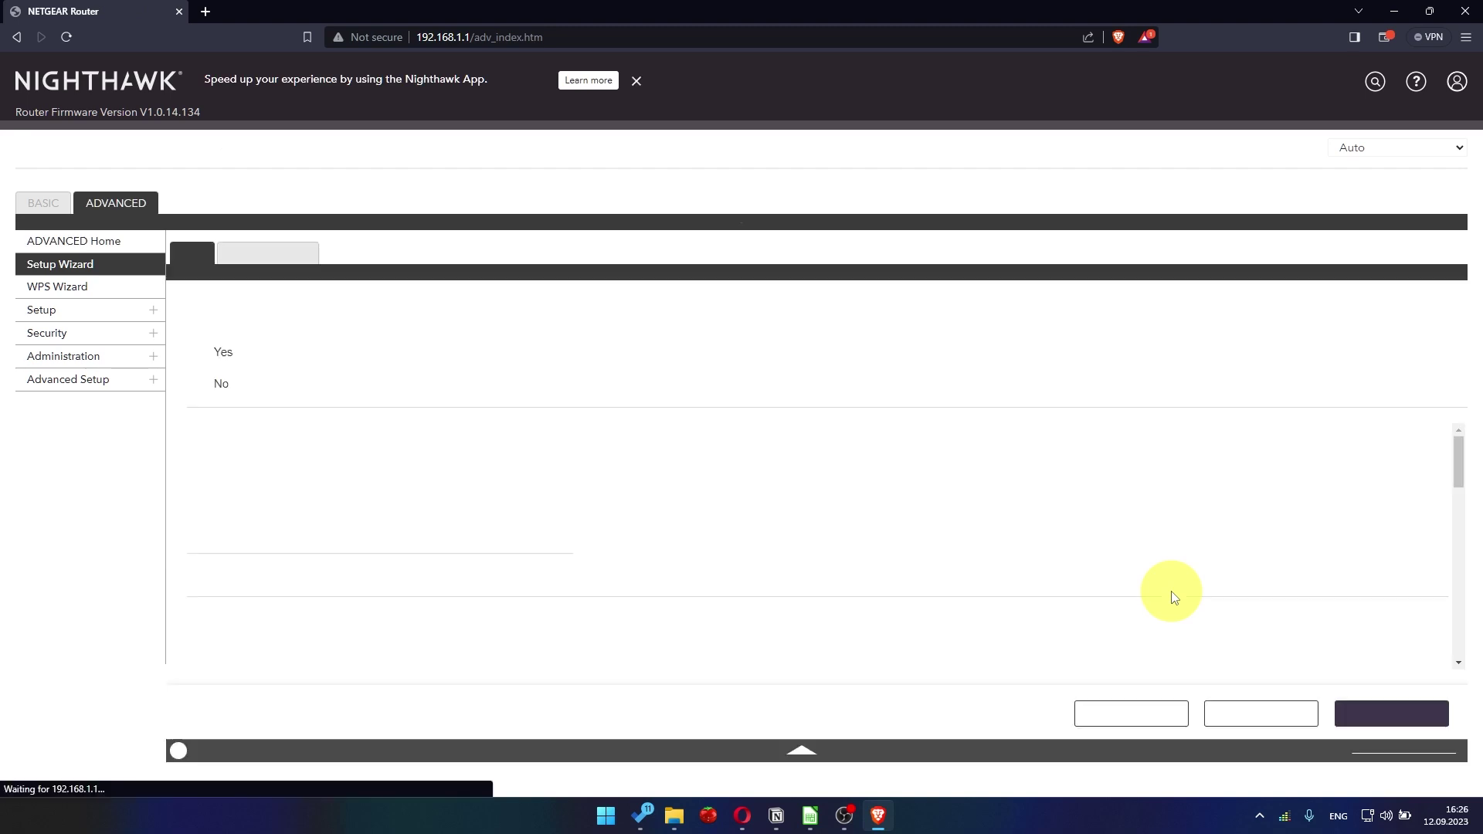
Reload the router page and sign back in with the admin username and password
left_click(112, 201)
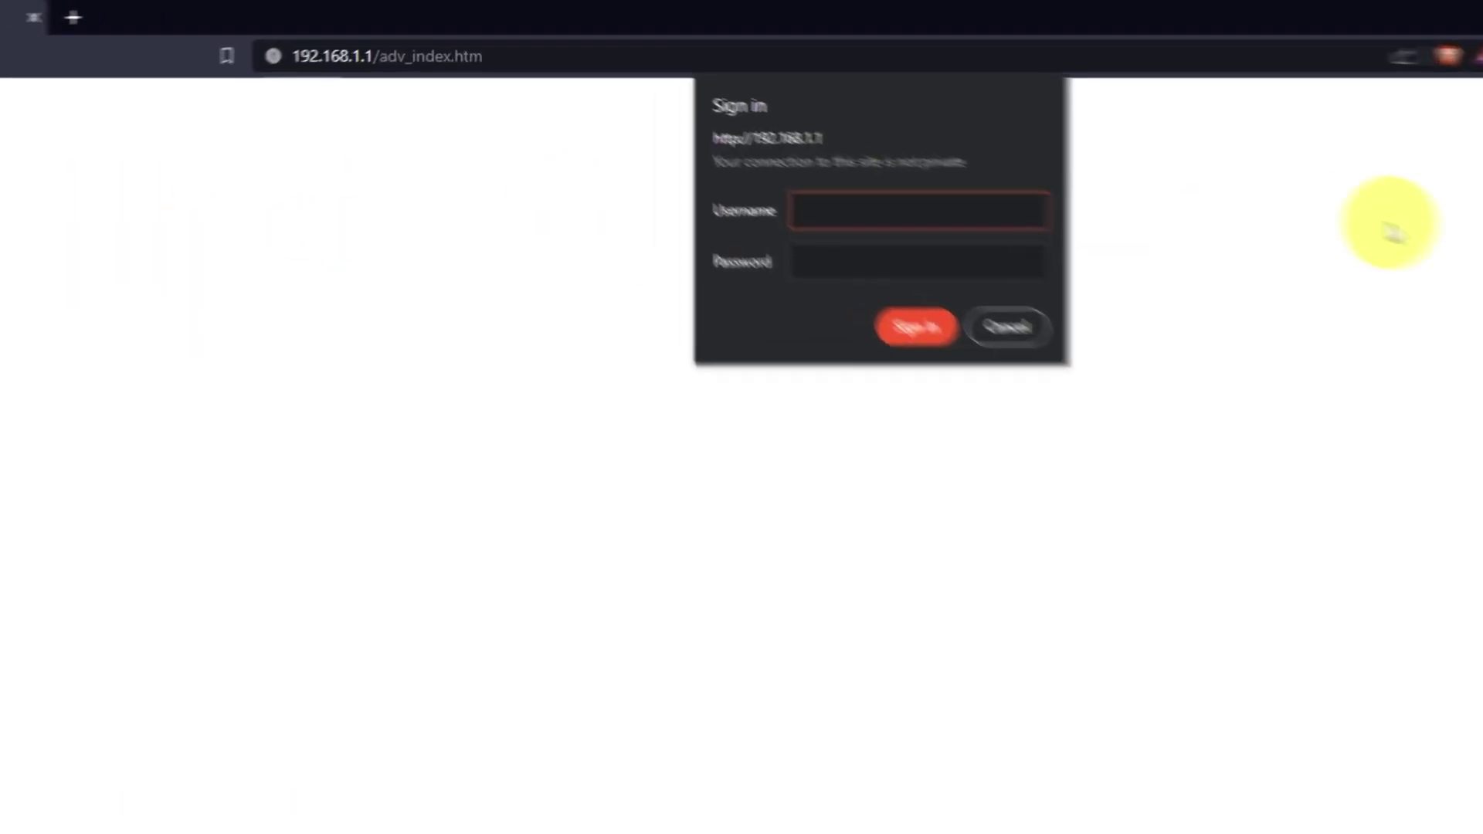
type("admin")
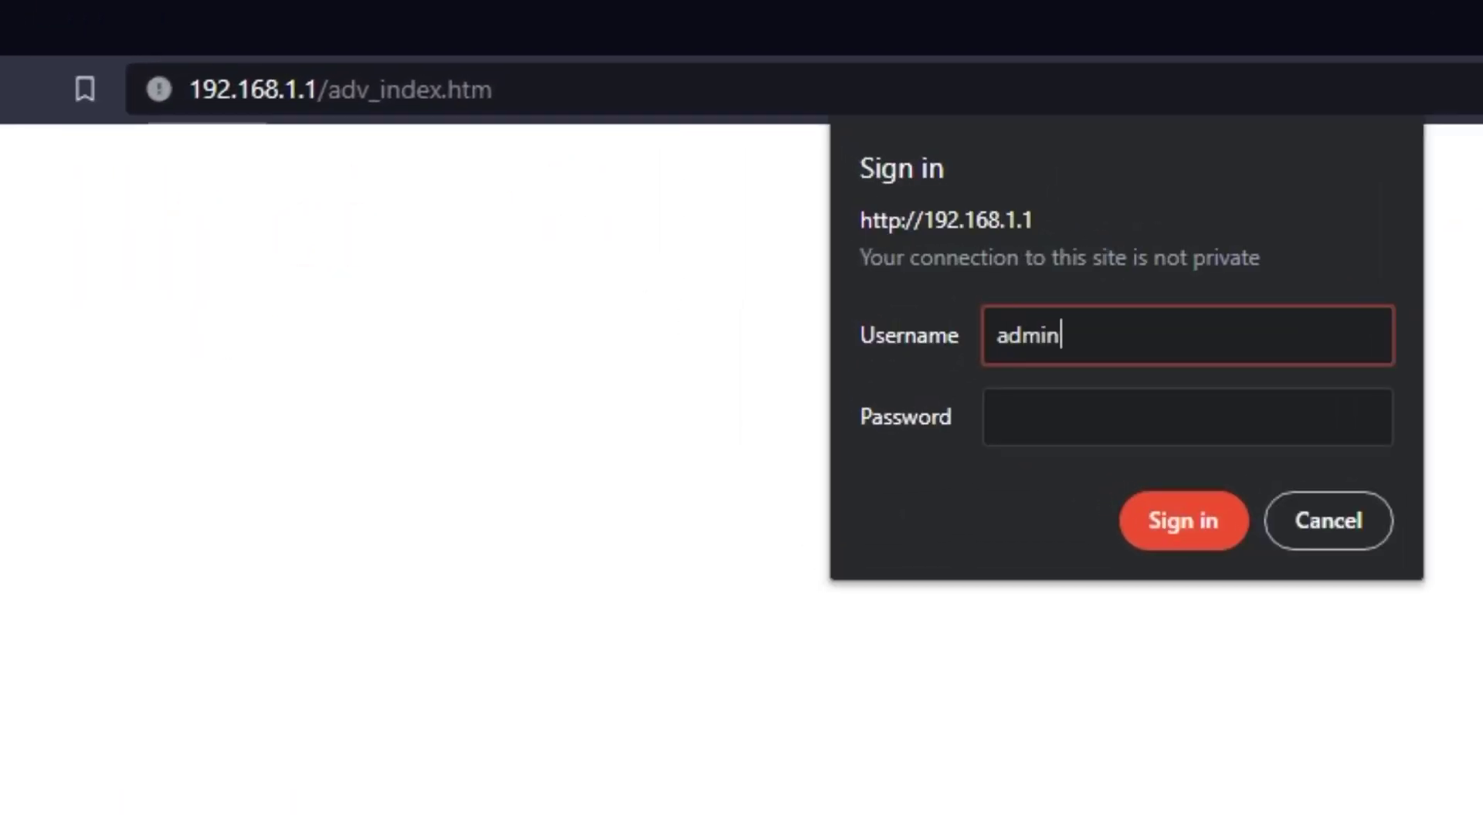
key("Tab")
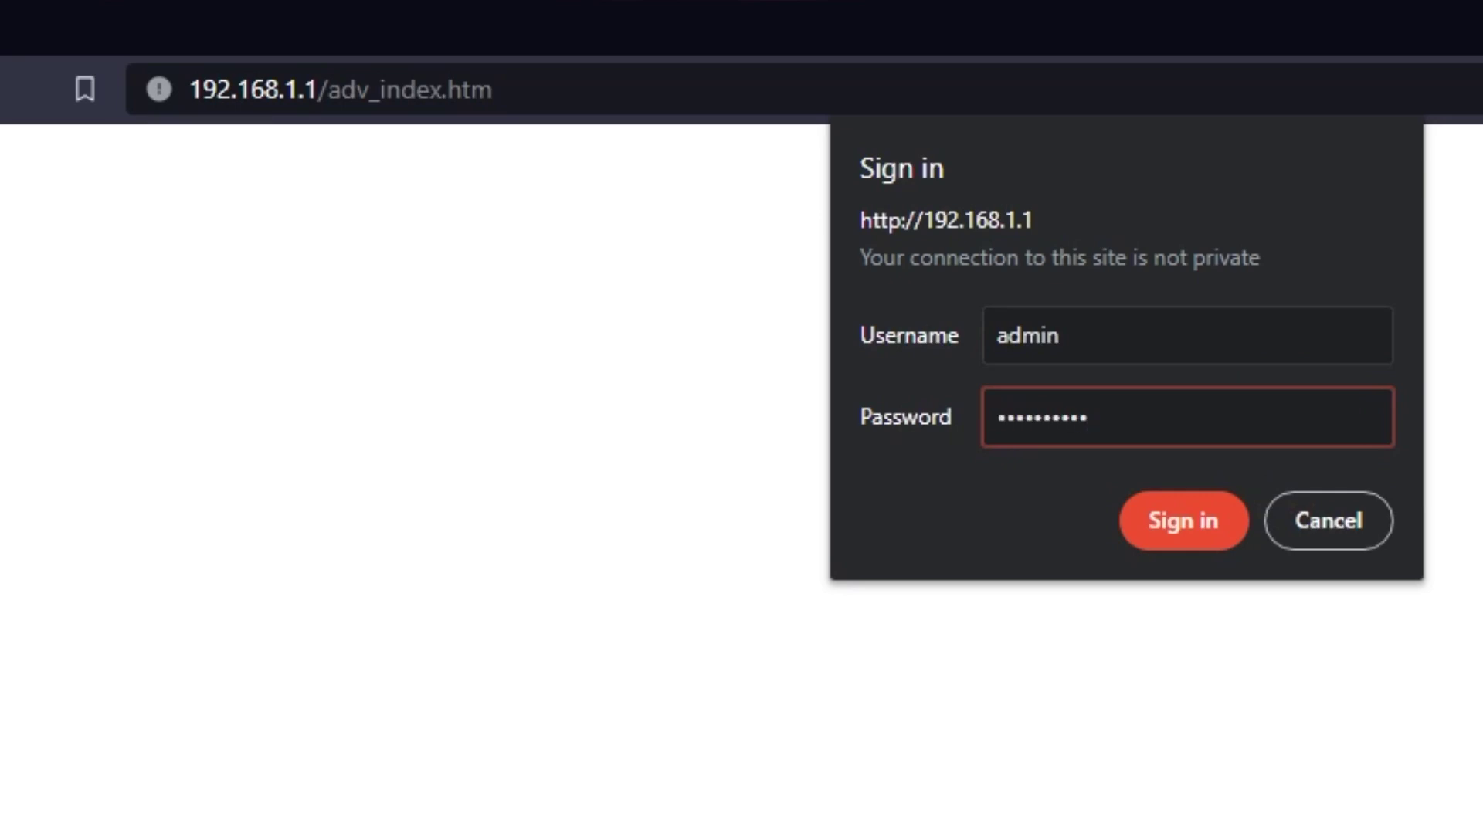
key("Return")
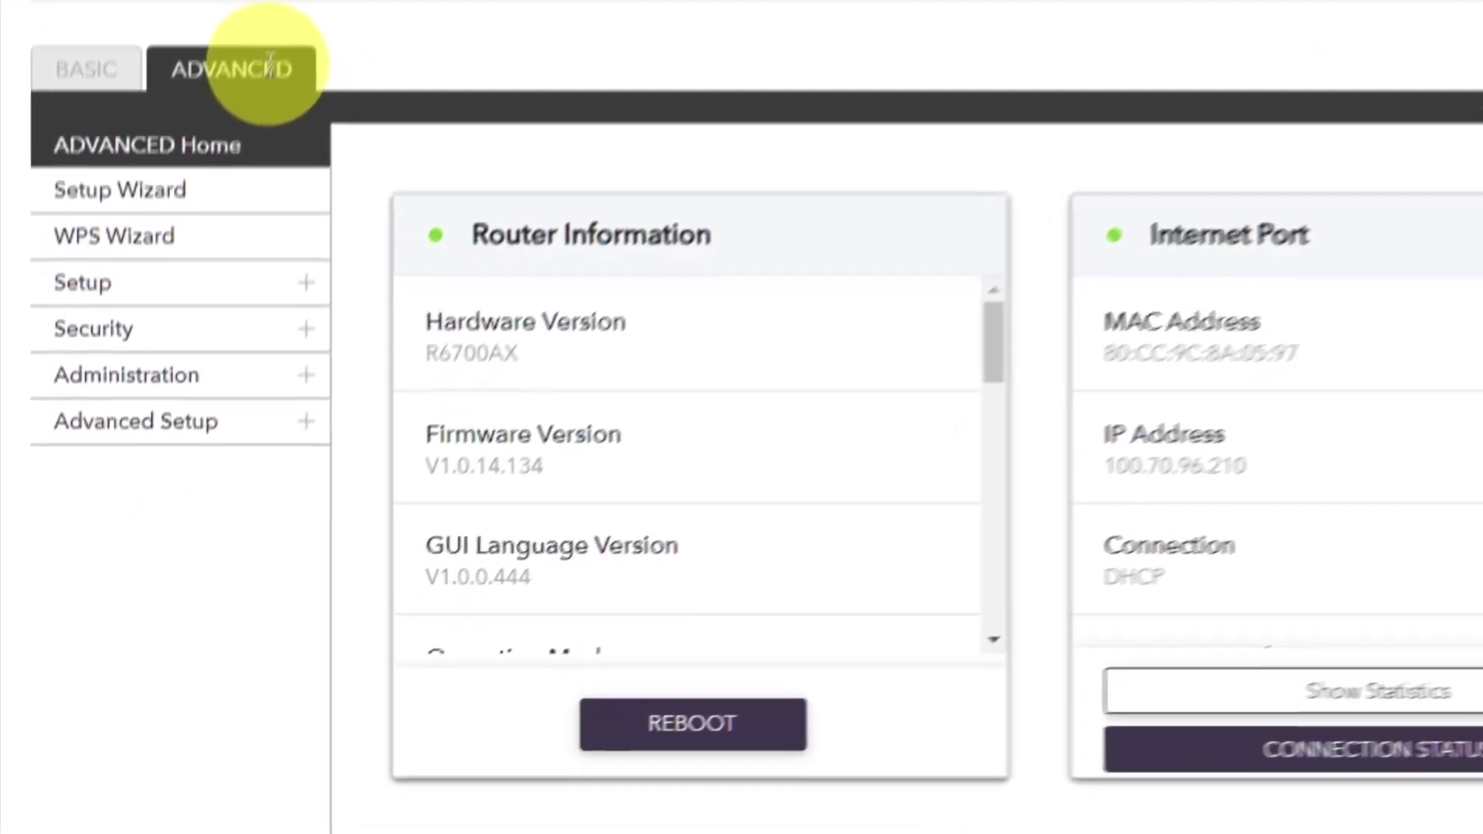
left_click(194, 305)
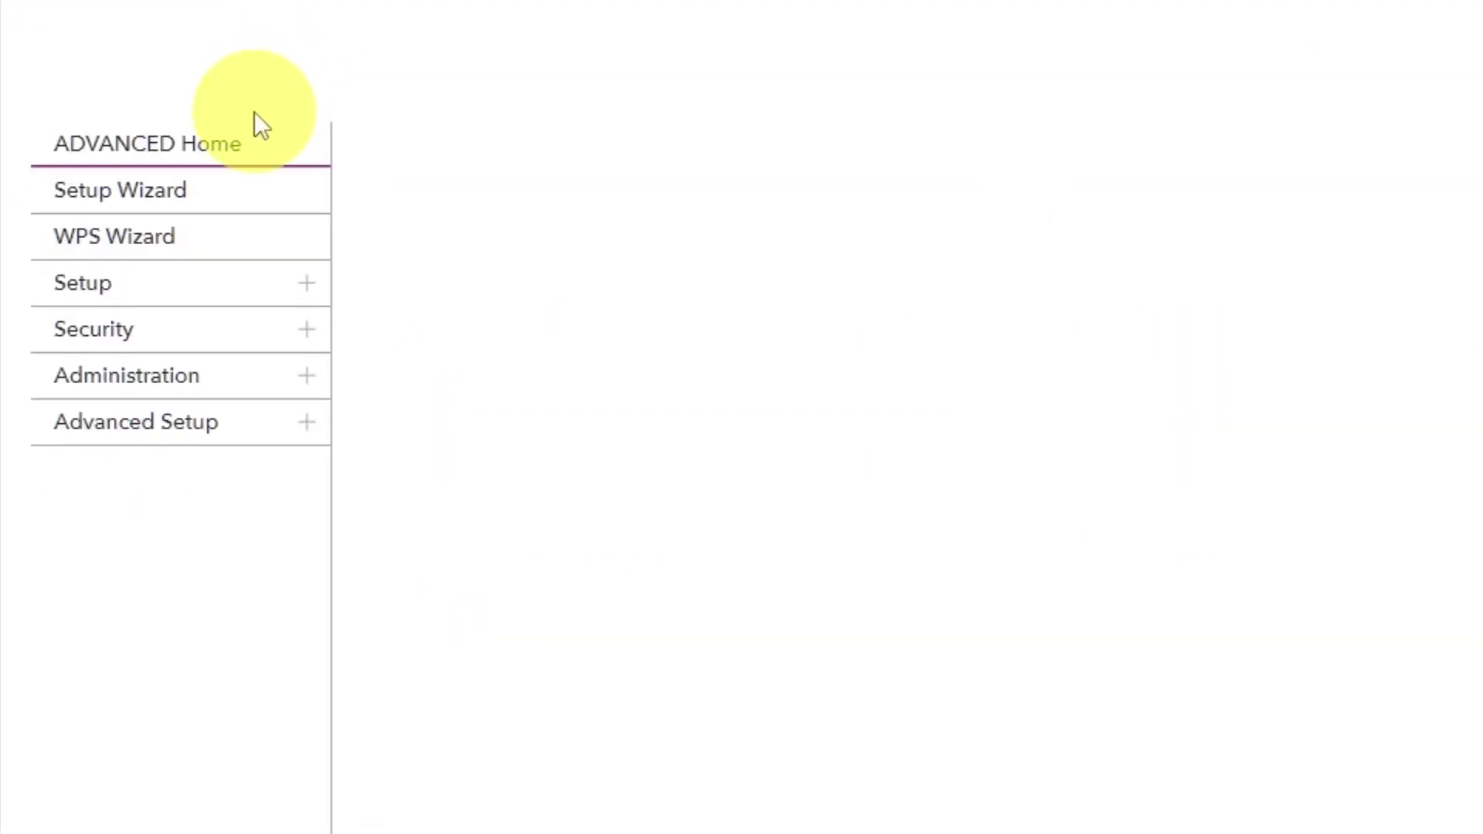
Reboot the router from ADVANCED Home, confirming the reboot with Yes
left_click(242, 162)
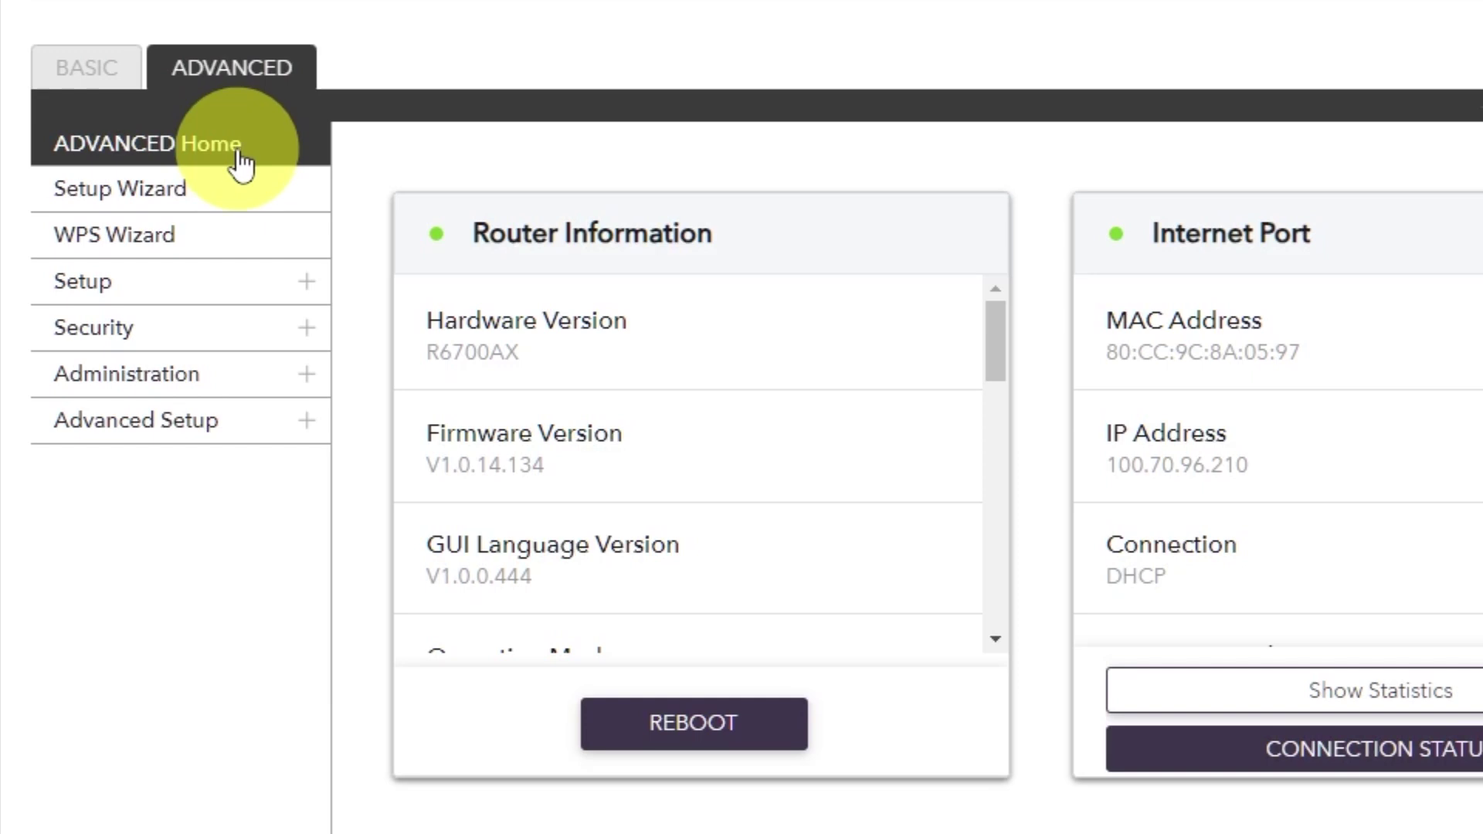
left_click(670, 723)
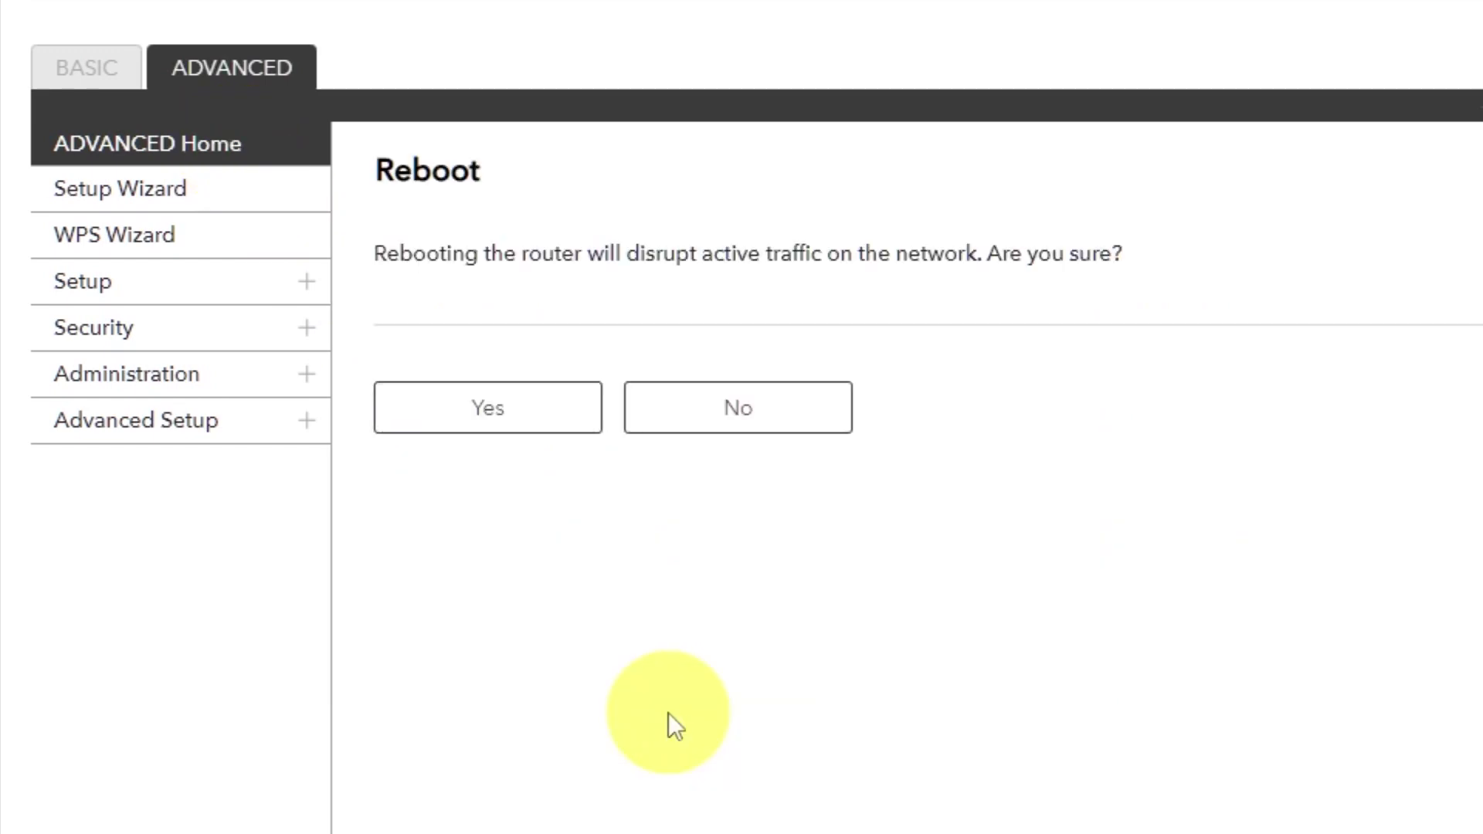
left_click(489, 421)
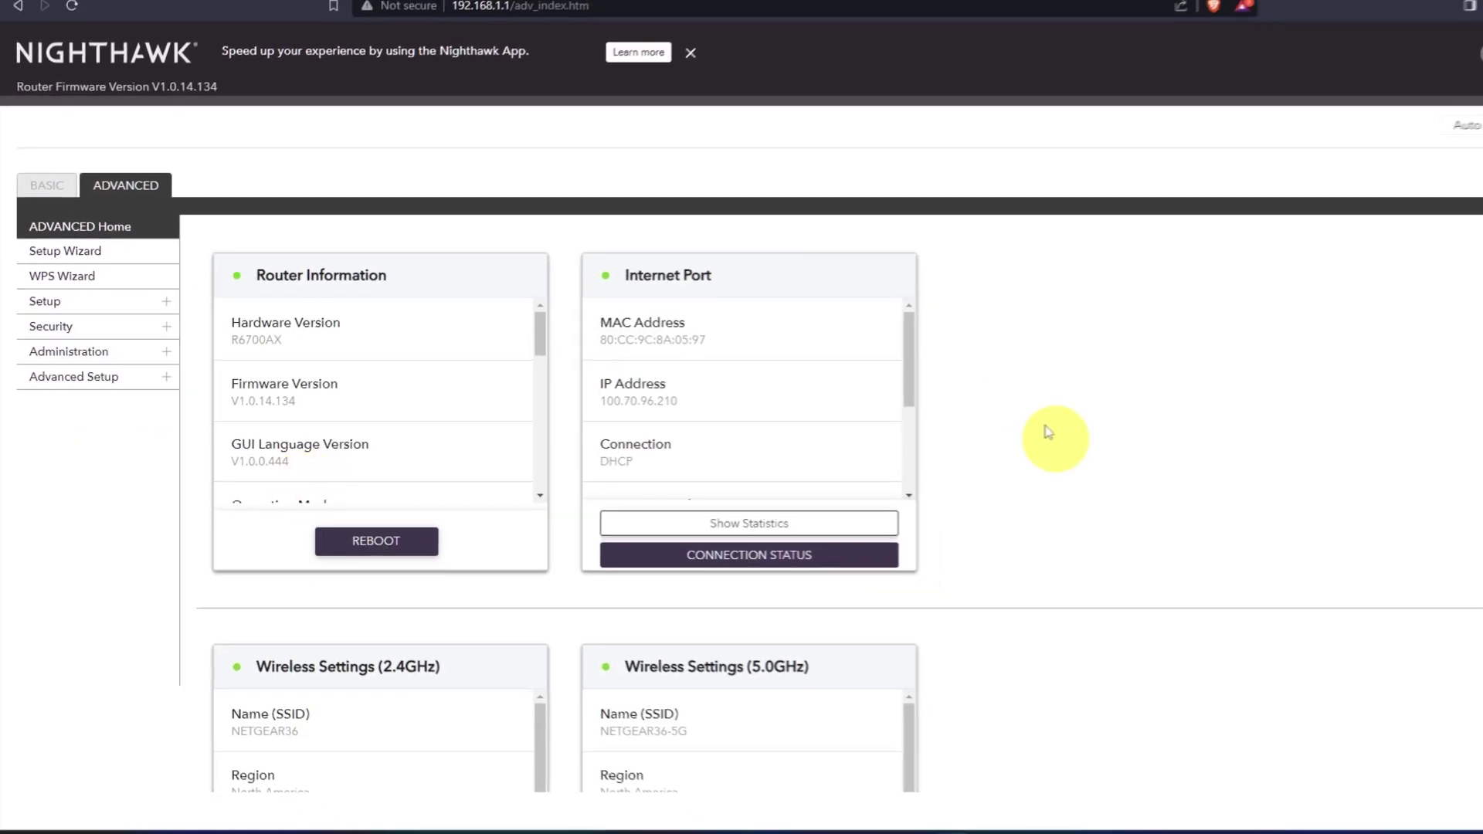
left_click(390, 11)
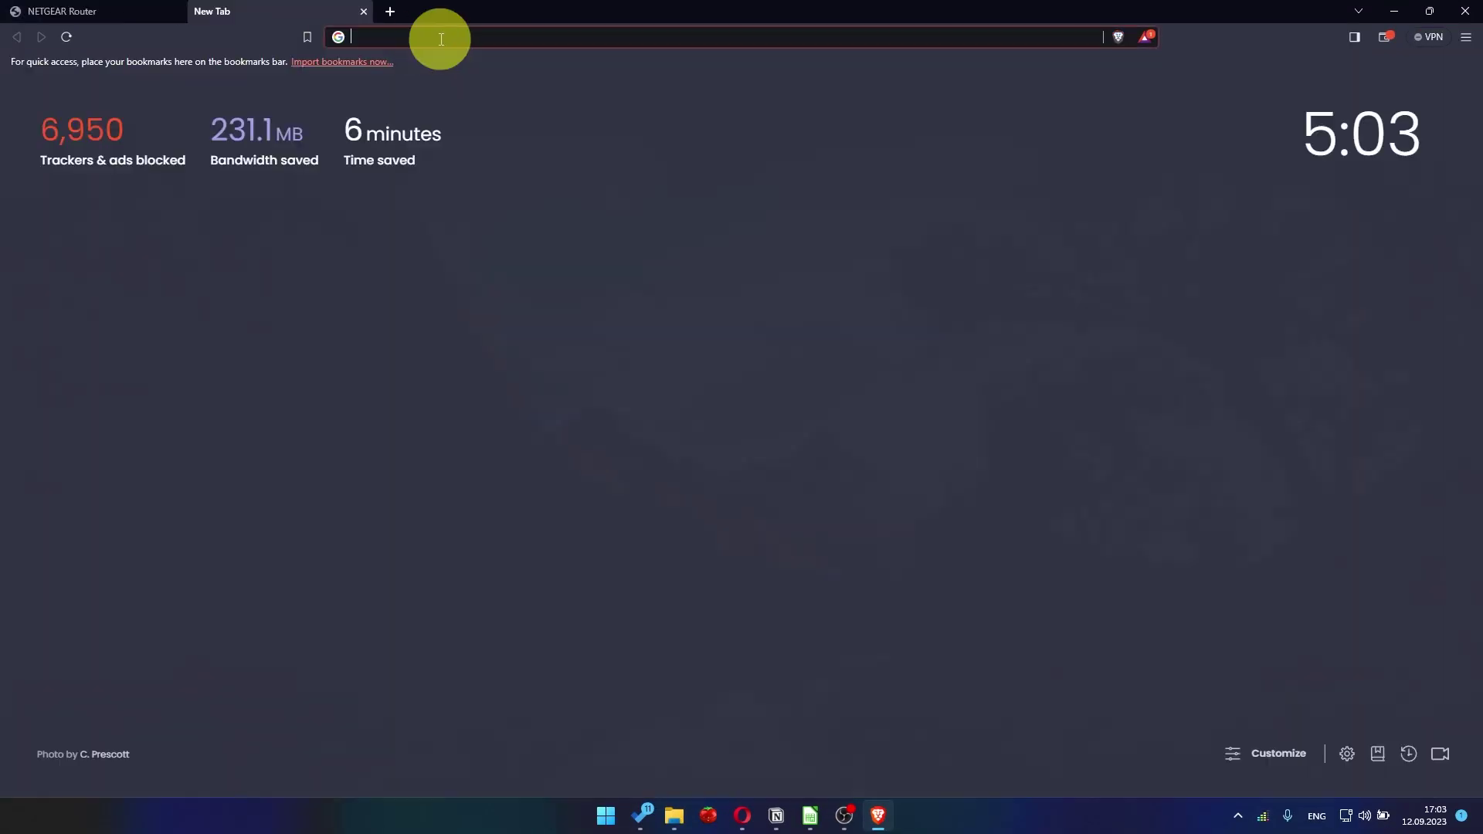
Rerun the 'youtube' Google search from the address-bar suggestions to test connectivity
left_click(450, 40)
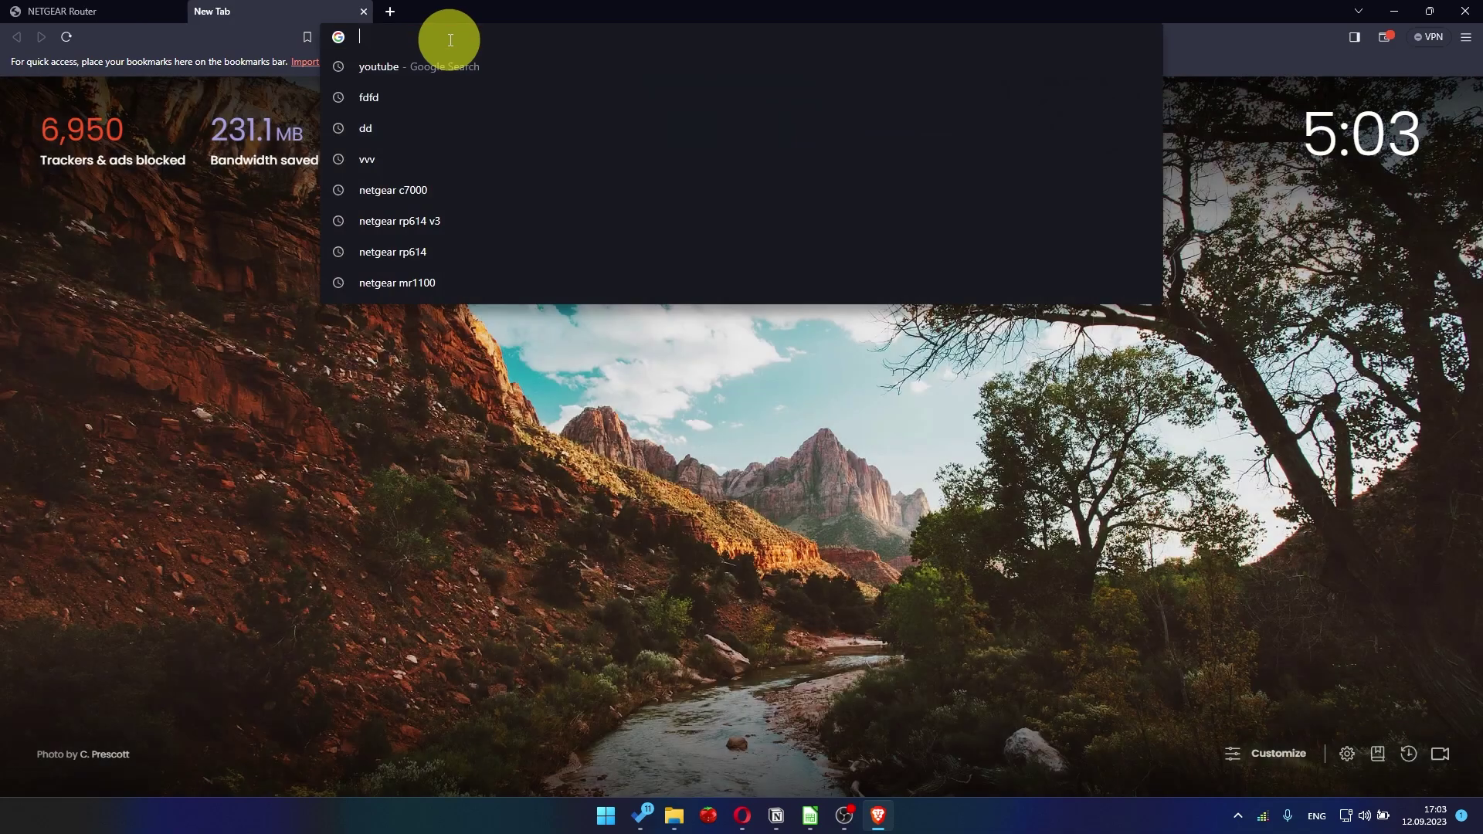
left_click(420, 68)
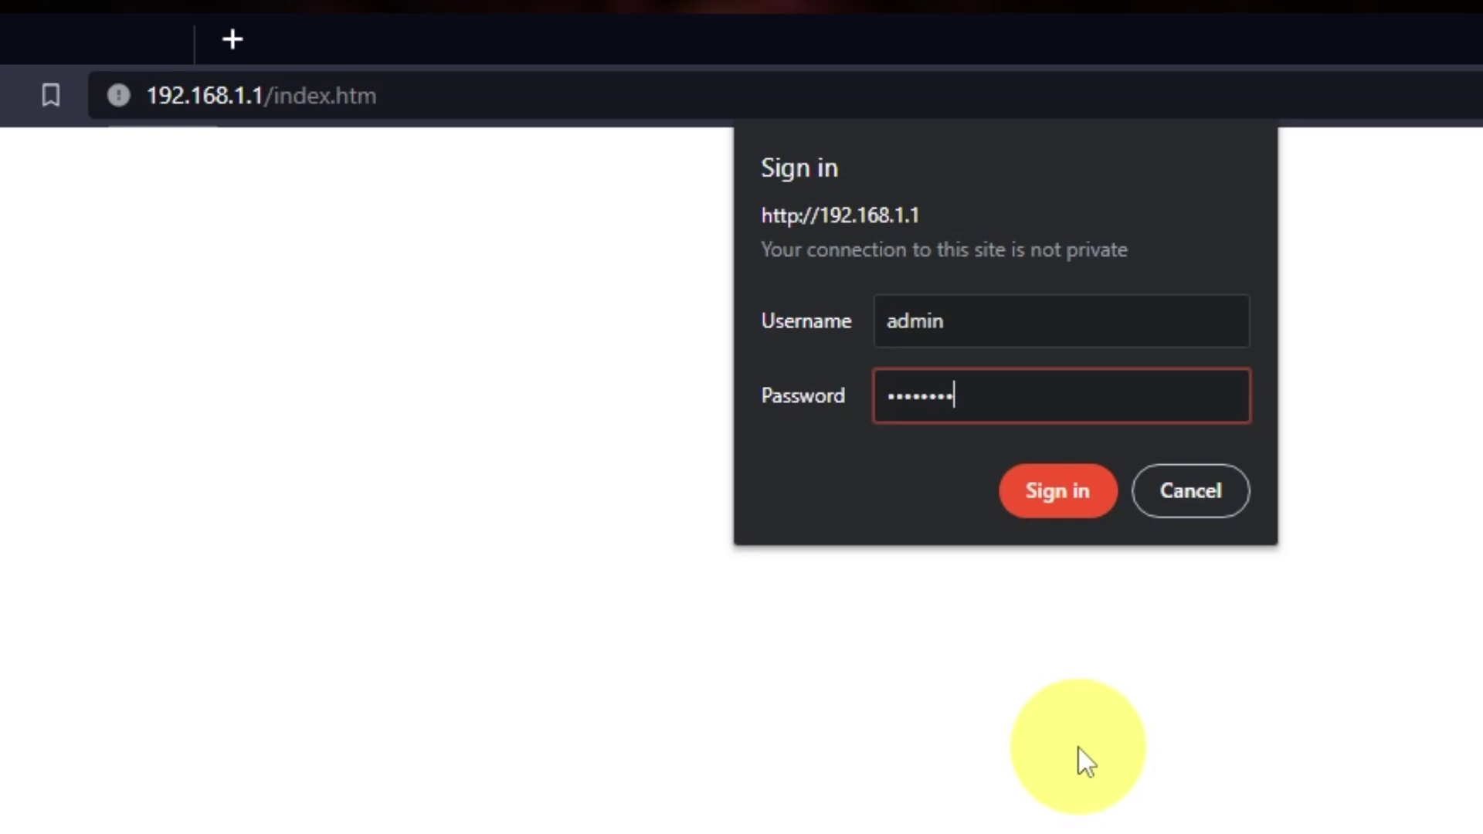
Submit the router sign-in and close the NETGEAR Armor popup
key("Return")
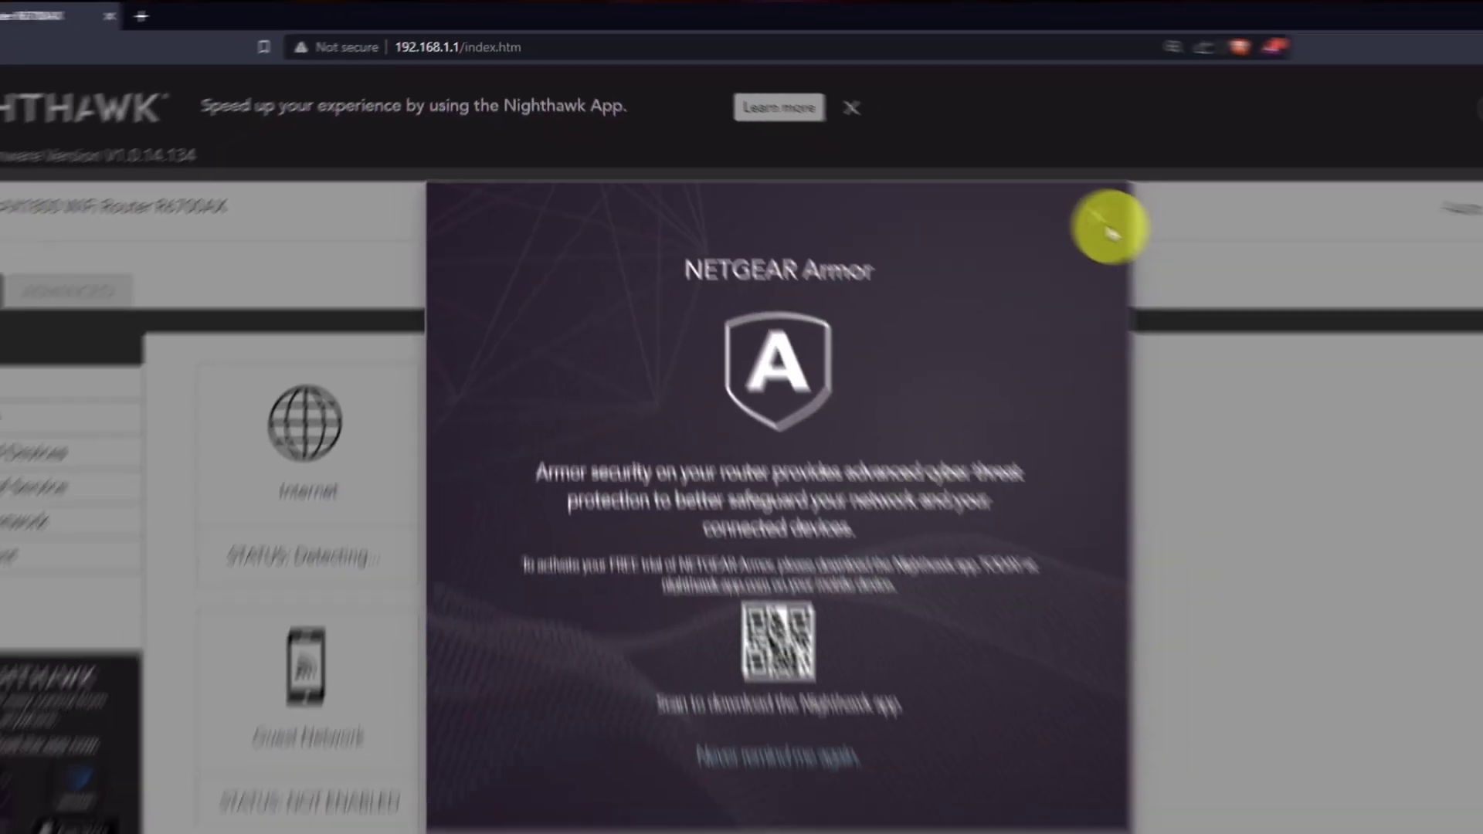
left_click(1108, 228)
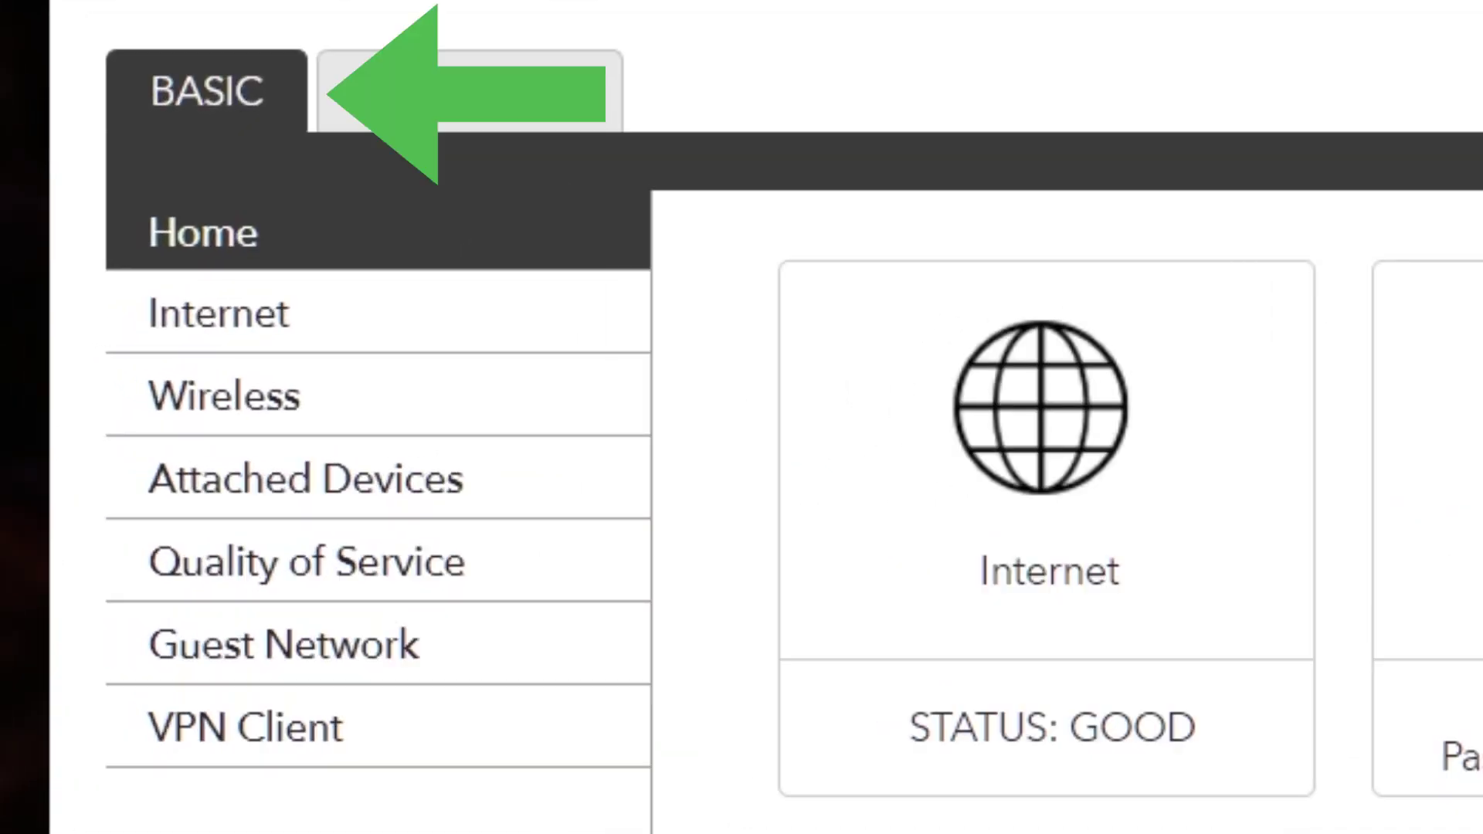
On the Internet page, set Router MAC Address to Use Computer MAC Address and apply
left_click(387, 325)
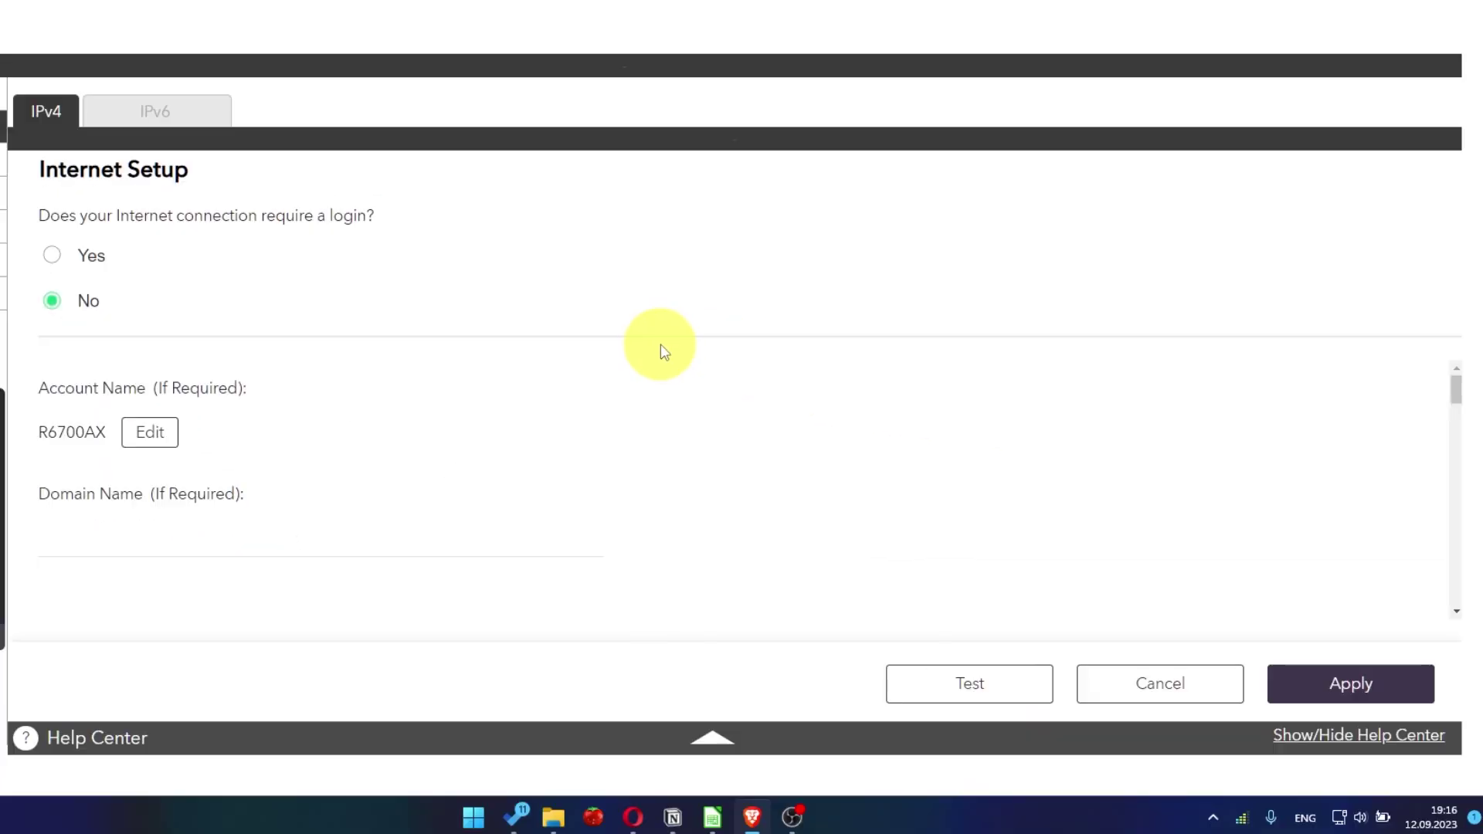
scroll(698, 486, "down", 10)
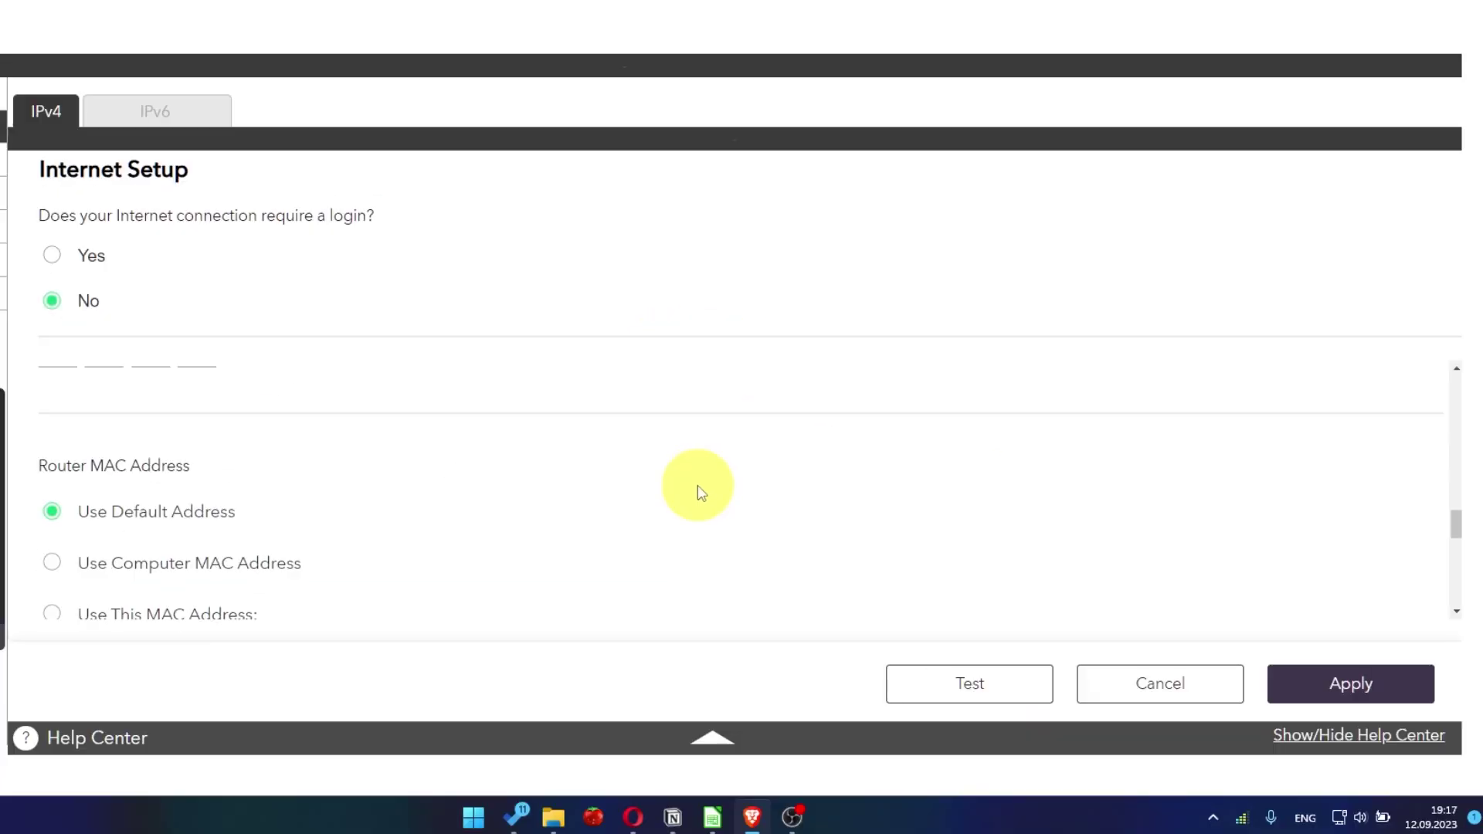
scroll(698, 489, "down", 2)
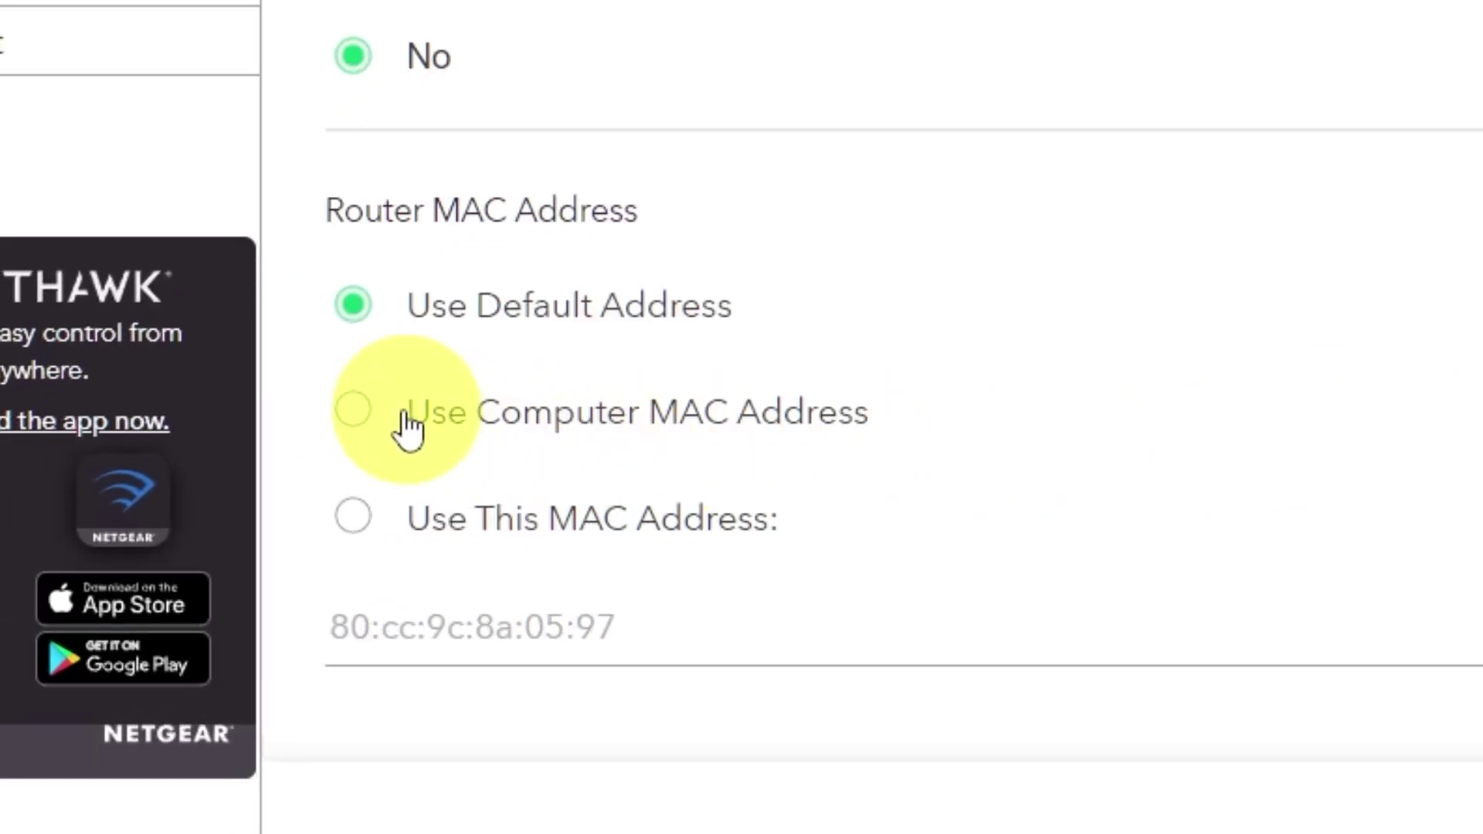
left_click(353, 409)
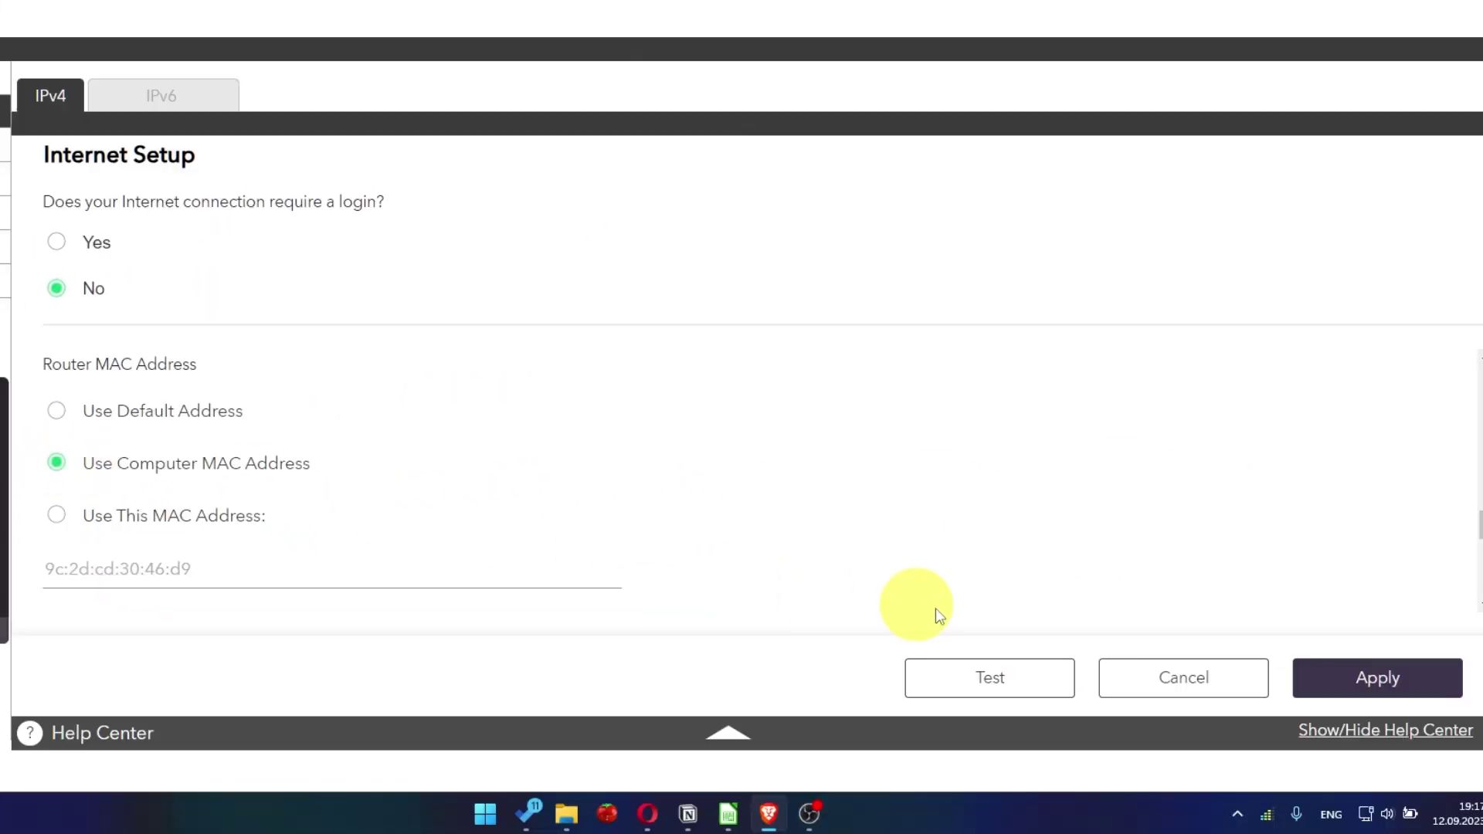
left_click(1405, 697)
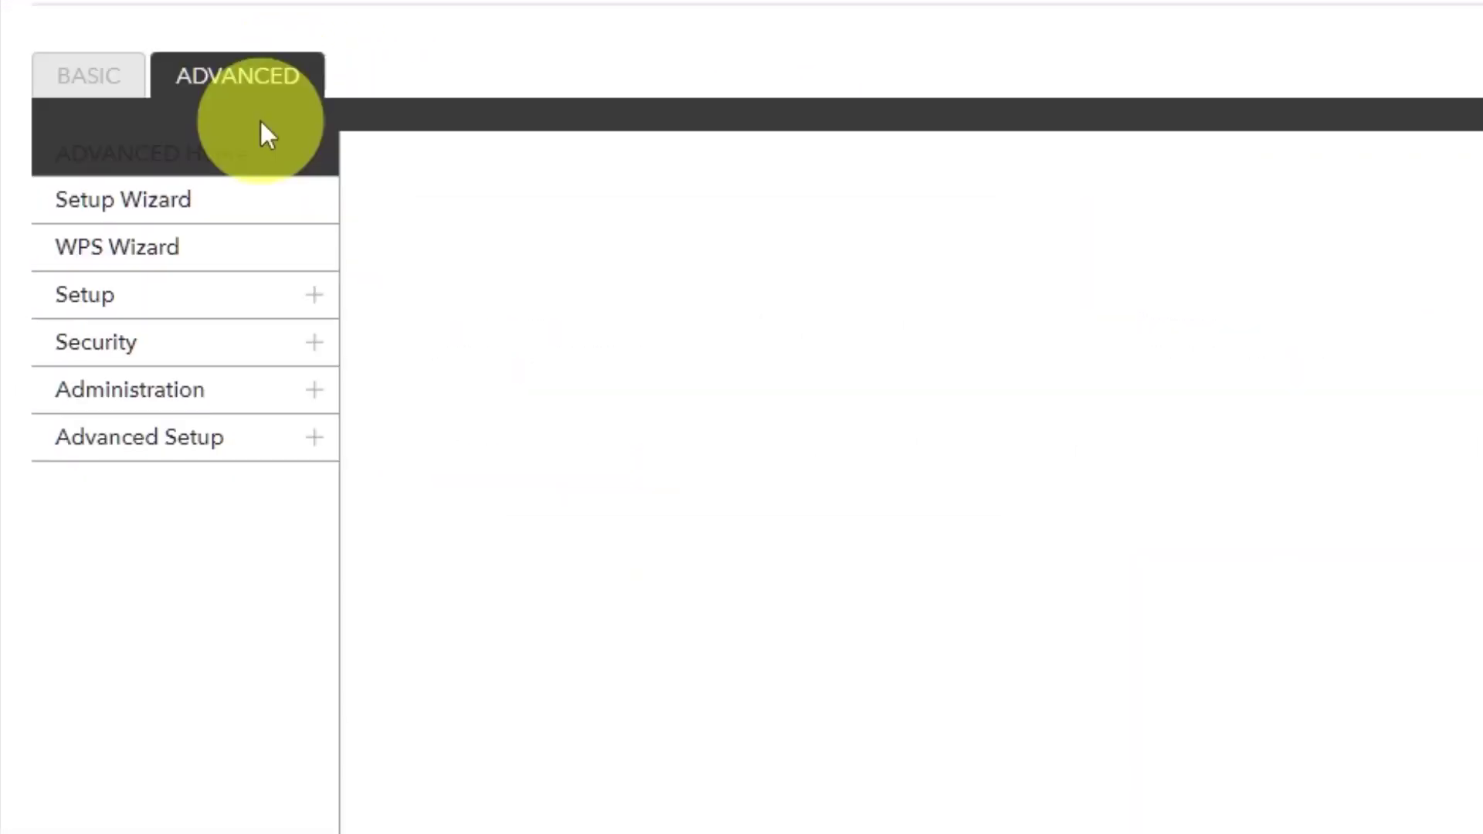
Reboot the router again from ADVANCED Home, confirming with Yes
left_click(246, 166)
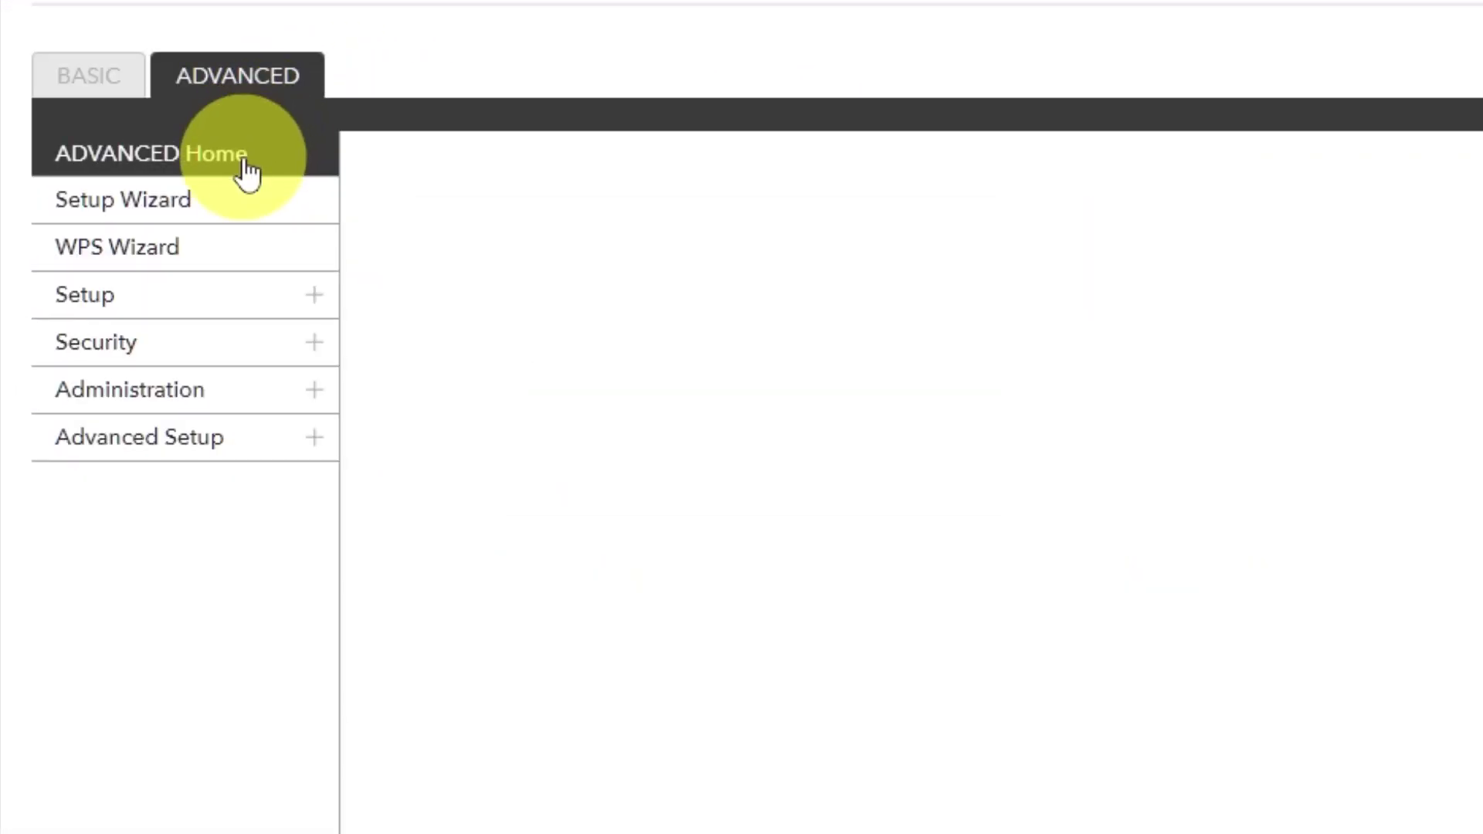
left_click(688, 749)
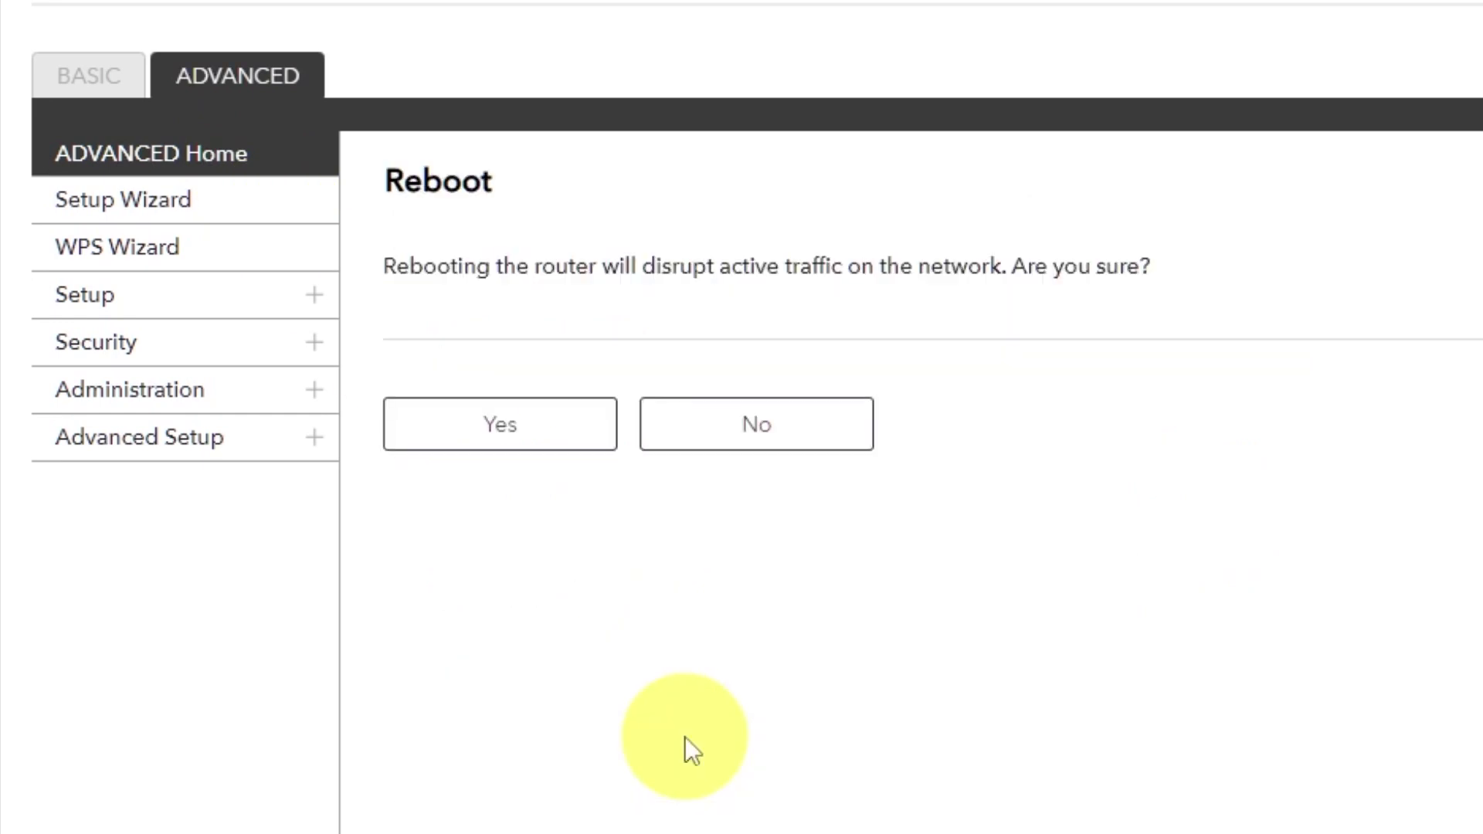
left_click(505, 429)
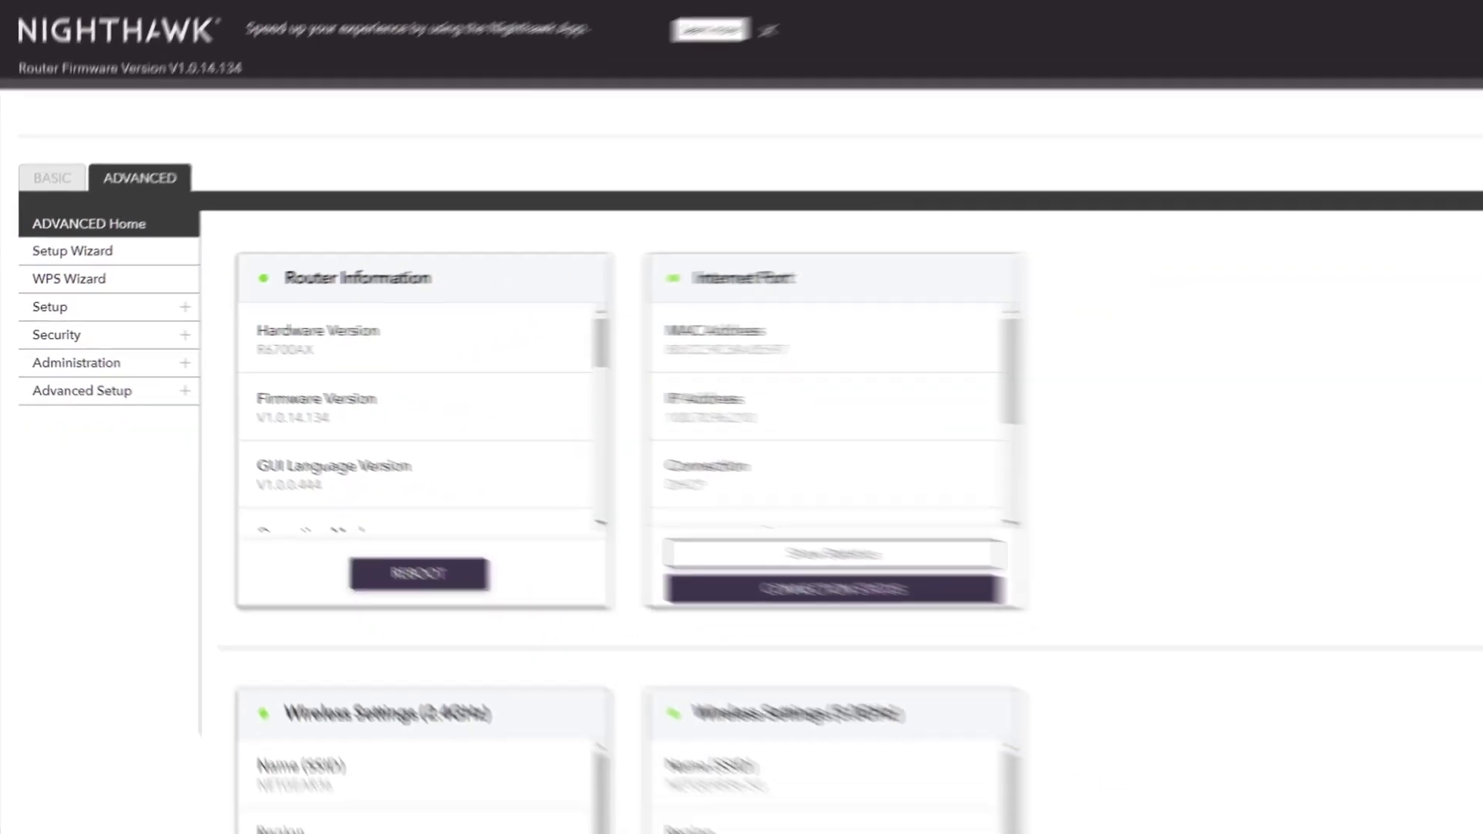
key("ctrl+t")
left_click(450, 37)
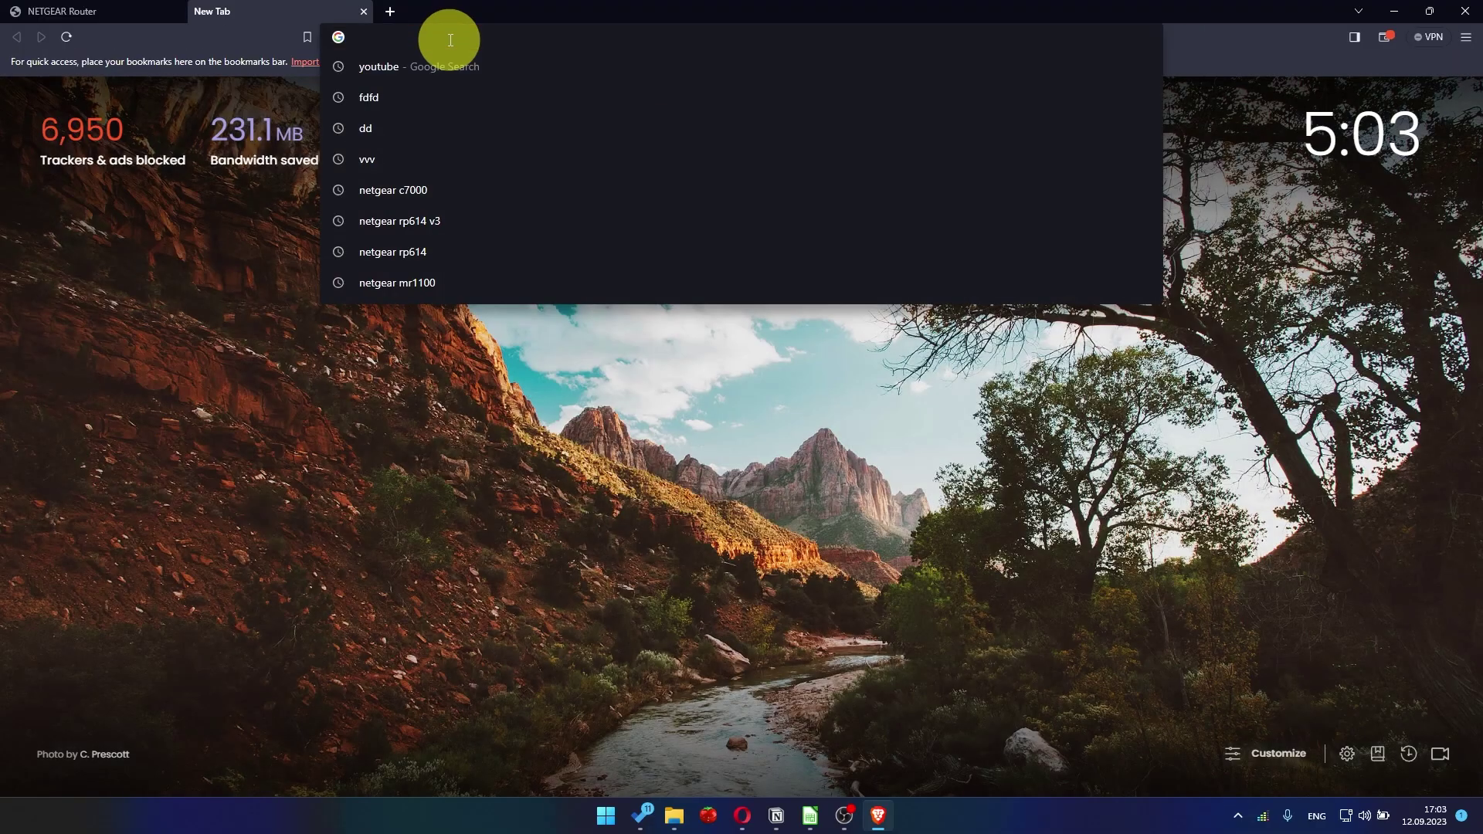
Rerun the 'youtube - Google Search' suggestion, which now returns results
left_click(419, 66)
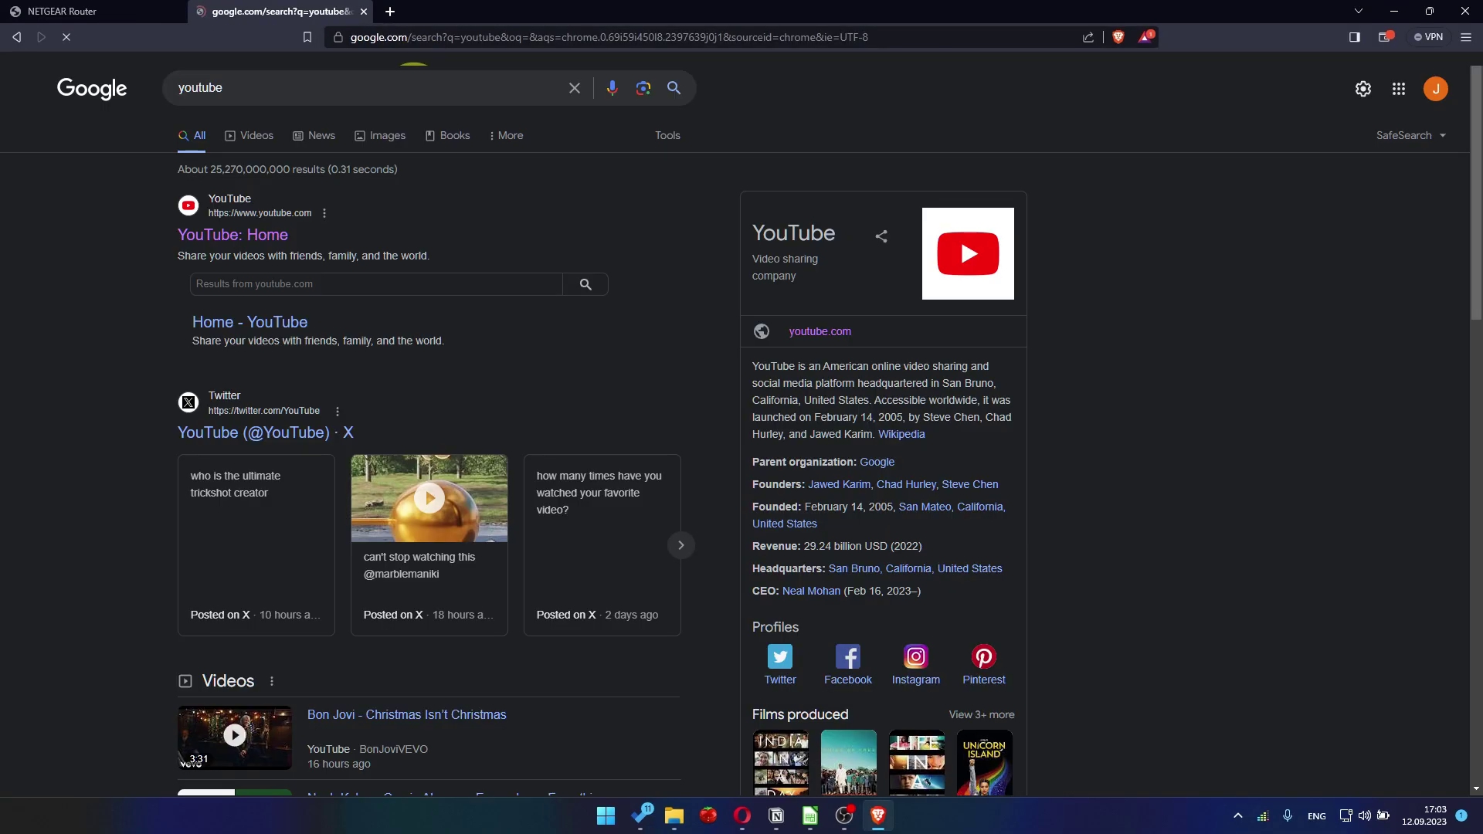